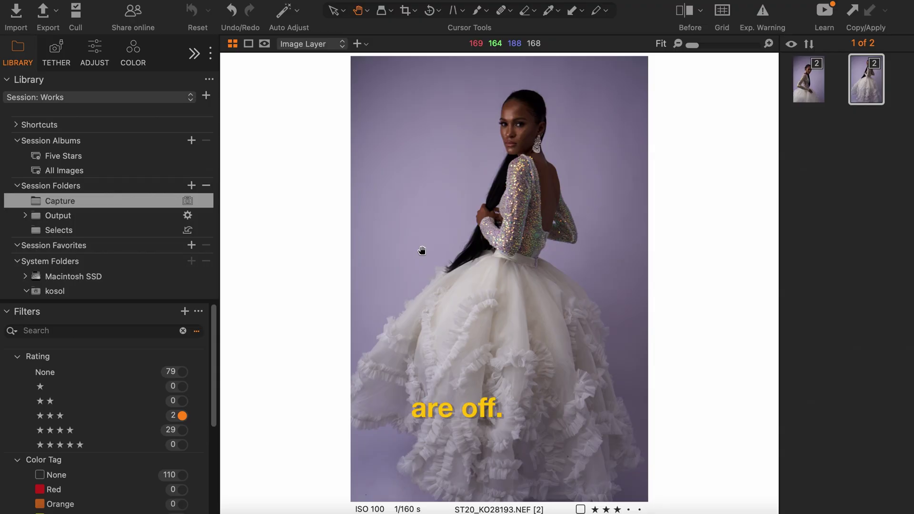
On the portrait ST20_KO28167.NEF, raise the exposure to 1.71 and lower the highlights to -26.
{"action": "key", "text": "super+alt+2"}
{"action": "left_click", "coordinate": [802, 85]}
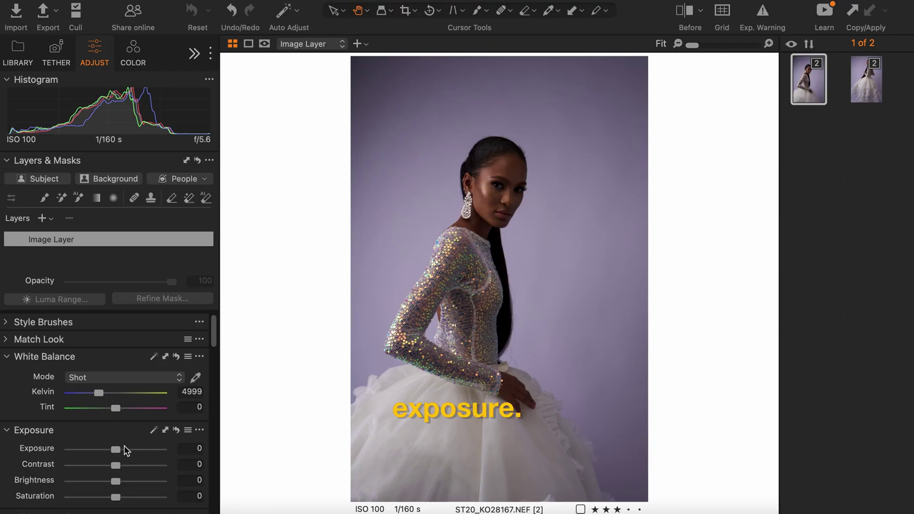
{"action": "left_click_drag", "start_coordinate": [119, 450], "coordinate": [135, 448]}
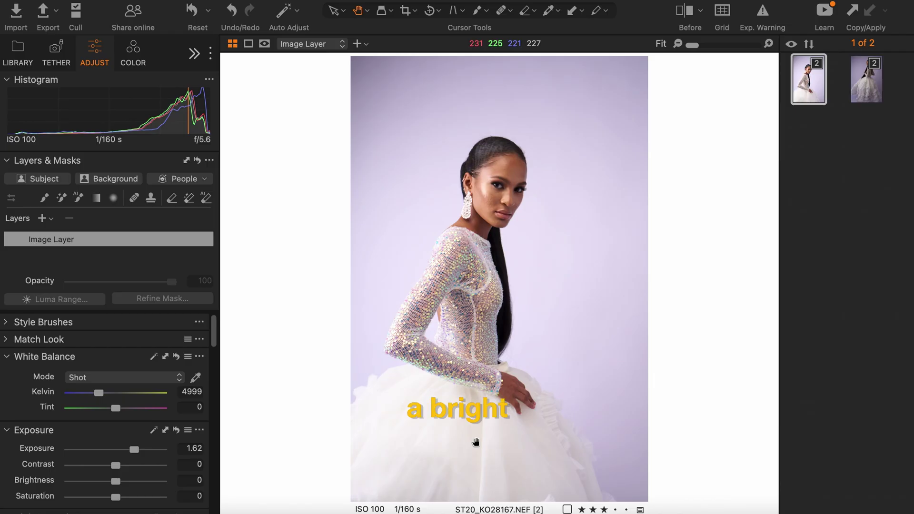
{"action": "scroll", "coordinate": [170, 456], "scroll_direction": "up", "scroll_amount": 1}
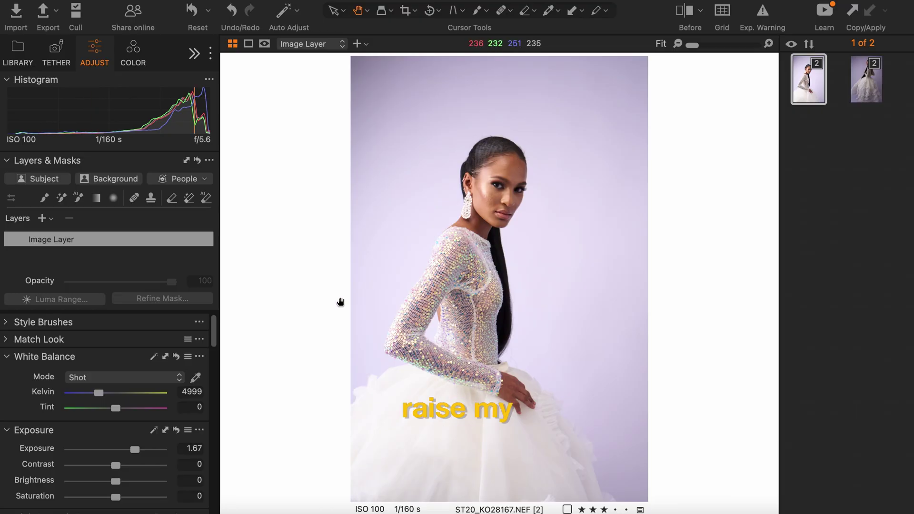
{"action": "left_click_drag", "start_coordinate": [138, 450], "coordinate": [137, 450]}
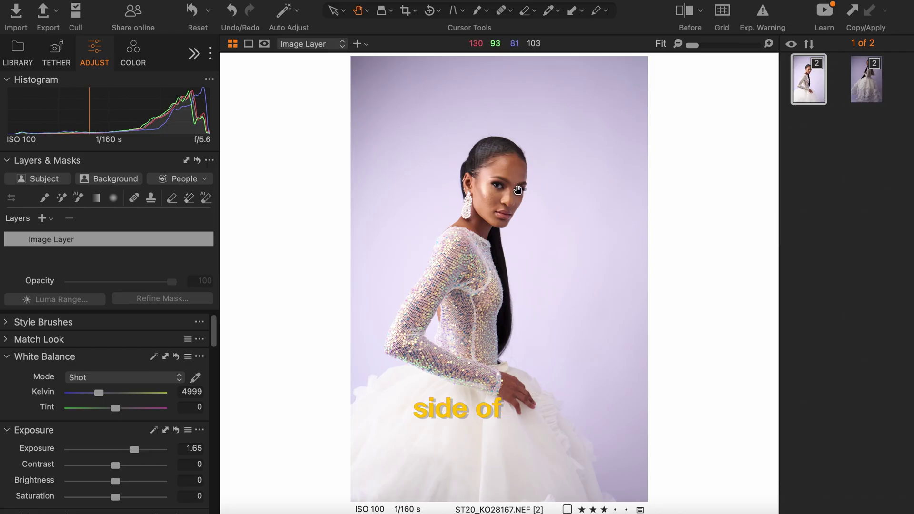
{"action": "left_click_drag", "start_coordinate": [135, 448], "coordinate": [102, 470]}
{"action": "scroll", "coordinate": [114, 429], "scroll_direction": "down", "scroll_amount": 3}
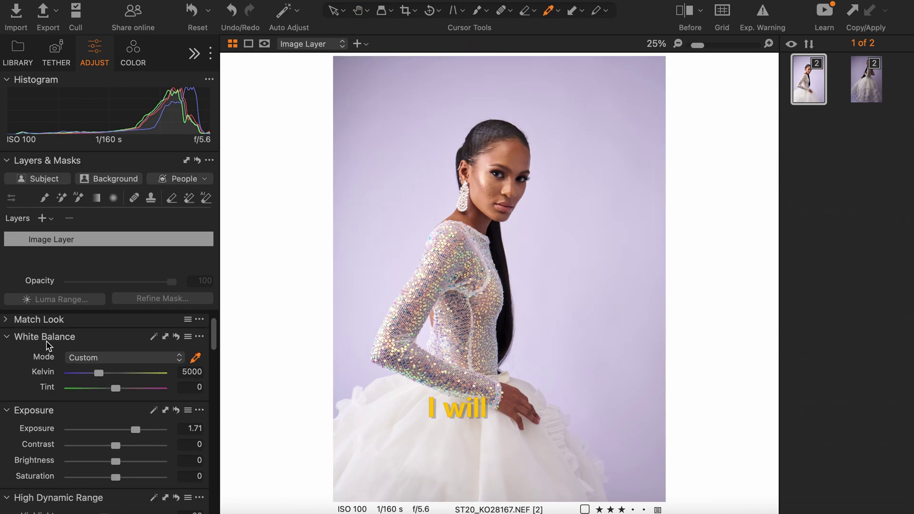
Neutralize the white balance by sampling the background beside the model's face, and lower the saturation to -24.
{"action": "left_click", "coordinate": [195, 357]}
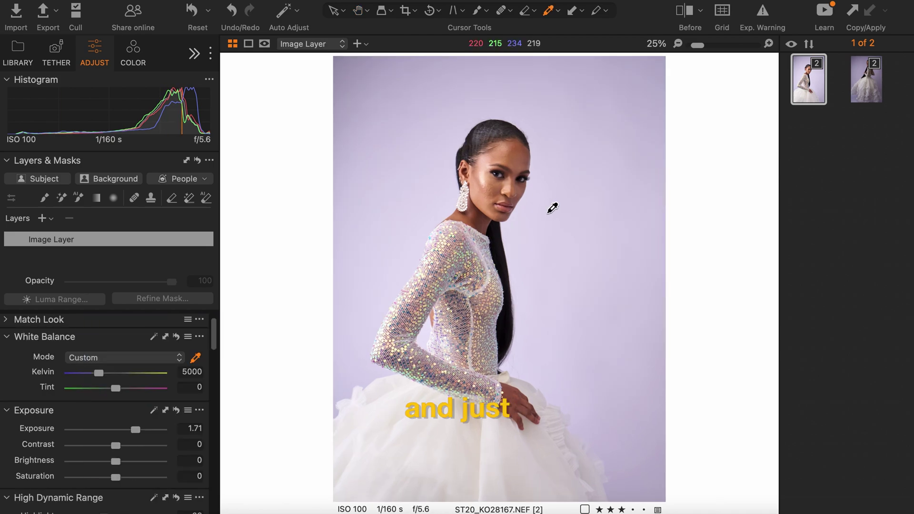
{"action": "left_click", "coordinate": [548, 212]}
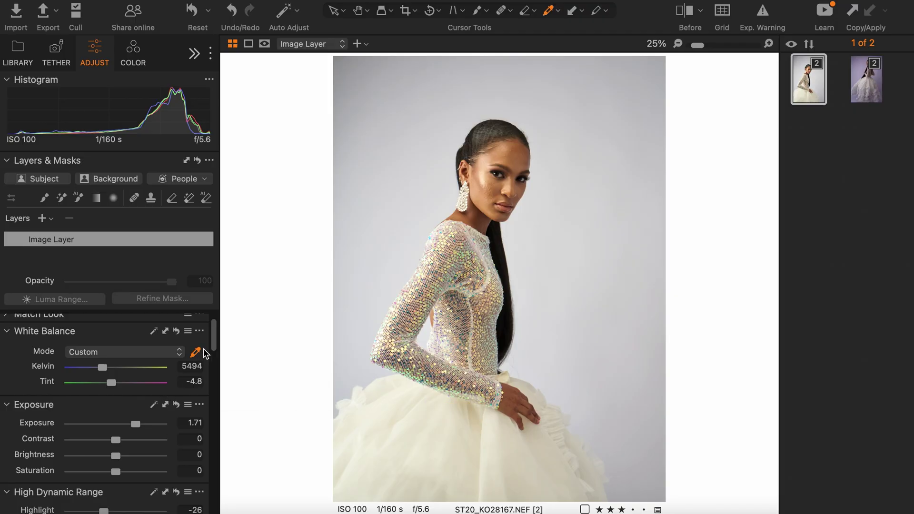
{"action": "scroll", "coordinate": [204, 353], "scroll_direction": "down", "scroll_amount": 3}
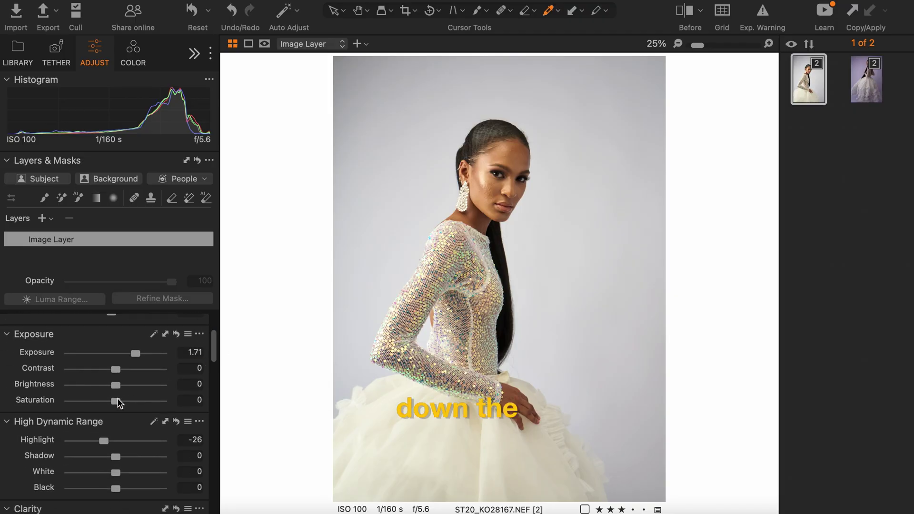
{"action": "left_click_drag", "start_coordinate": [116, 402], "coordinate": [106, 407]}
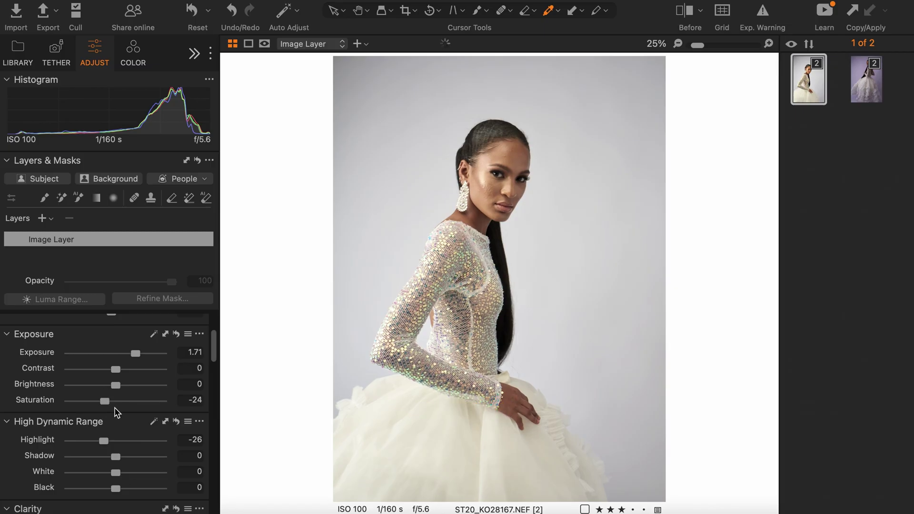
Raise the portrait's clarity to 39 and its contrast to 27.
{"action": "left_click_drag", "start_coordinate": [214, 347], "coordinate": [213, 380]}
{"action": "scroll", "coordinate": [527, 170], "scroll_direction": "up", "scroll_amount": 2}
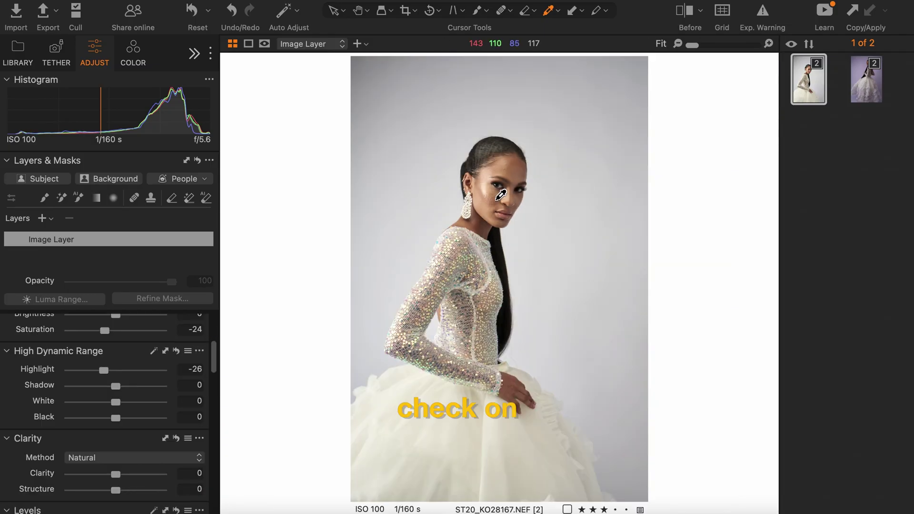
{"action": "scroll", "coordinate": [500, 195], "scroll_direction": "up", "scroll_amount": 2}
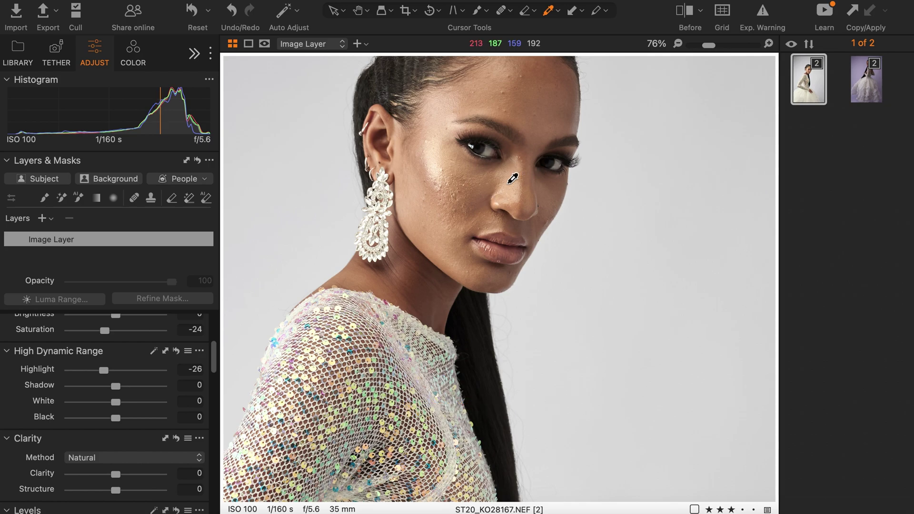
{"action": "scroll", "coordinate": [545, 174], "scroll_direction": "down", "scroll_amount": 3}
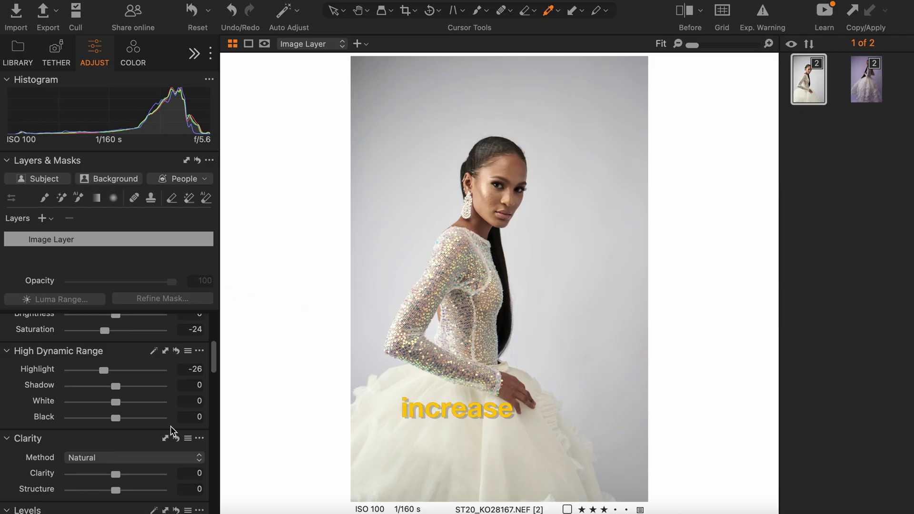
{"action": "scroll", "coordinate": [162, 396], "scroll_direction": "up", "scroll_amount": 3}
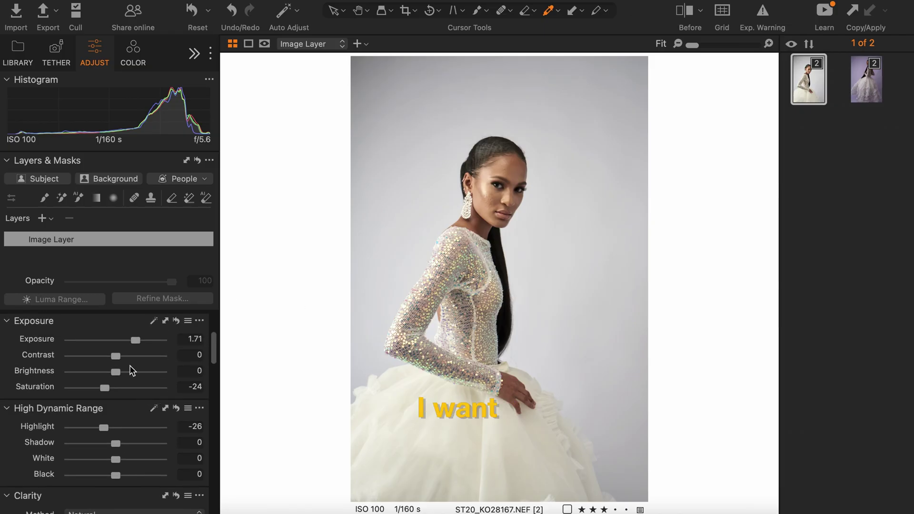
{"action": "left_click_drag", "start_coordinate": [115, 357], "coordinate": [125, 358]}
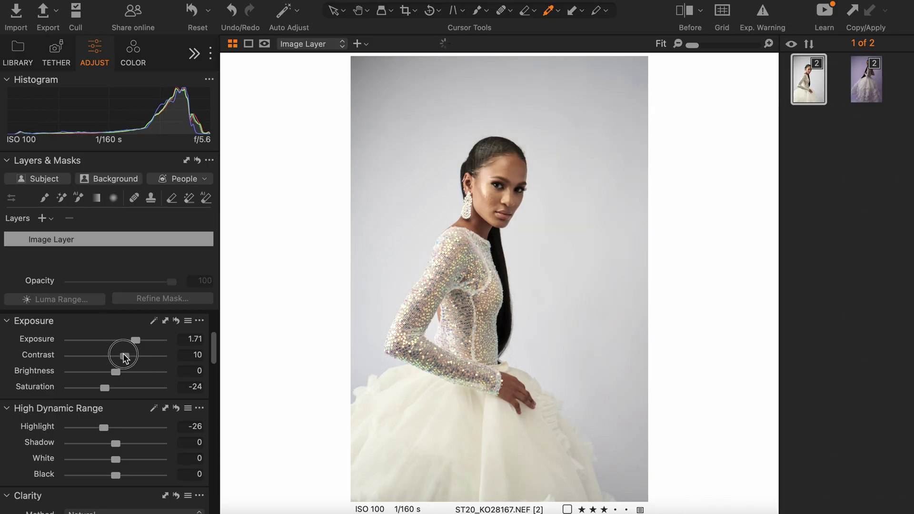
{"action": "scroll", "coordinate": [138, 458], "scroll_direction": "down", "scroll_amount": 4}
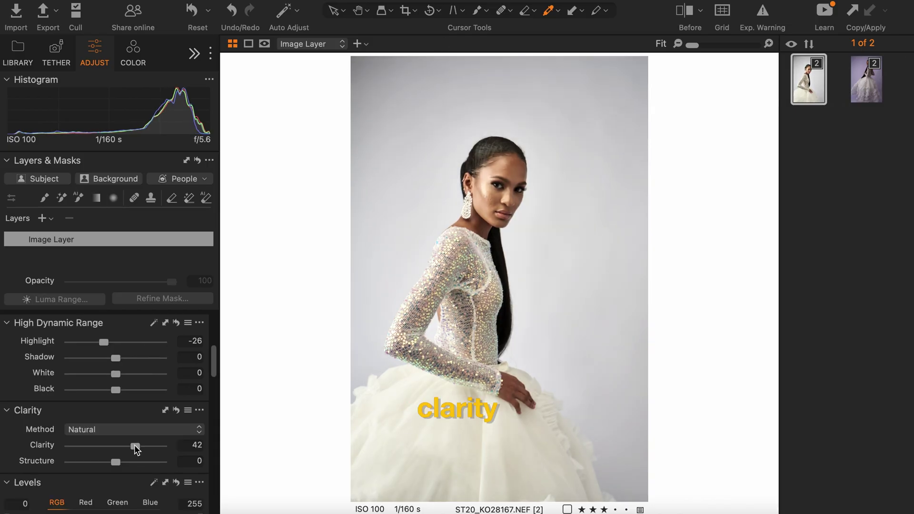
{"action": "left_click_drag", "start_coordinate": [131, 447], "coordinate": [134, 447]}
{"action": "scroll", "coordinate": [145, 428], "scroll_direction": "up", "scroll_amount": 4}
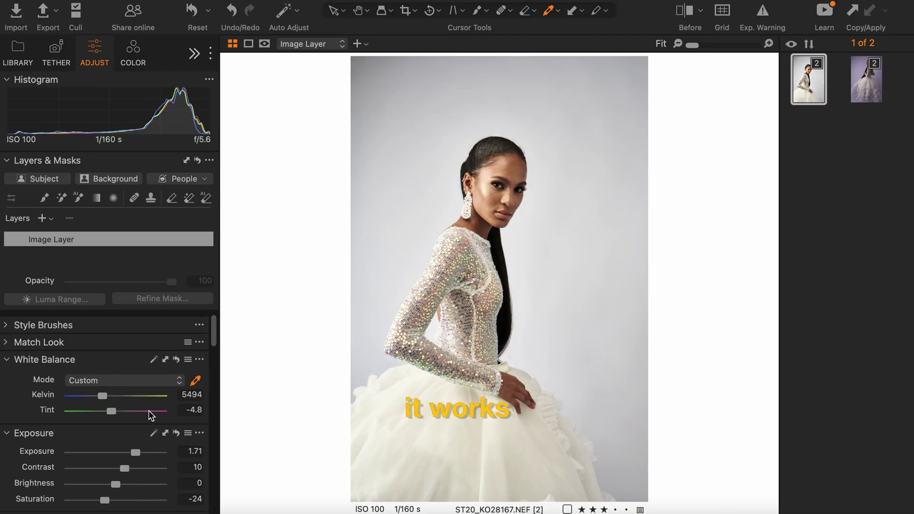
{"action": "left_click_drag", "start_coordinate": [124, 469], "coordinate": [144, 466]}
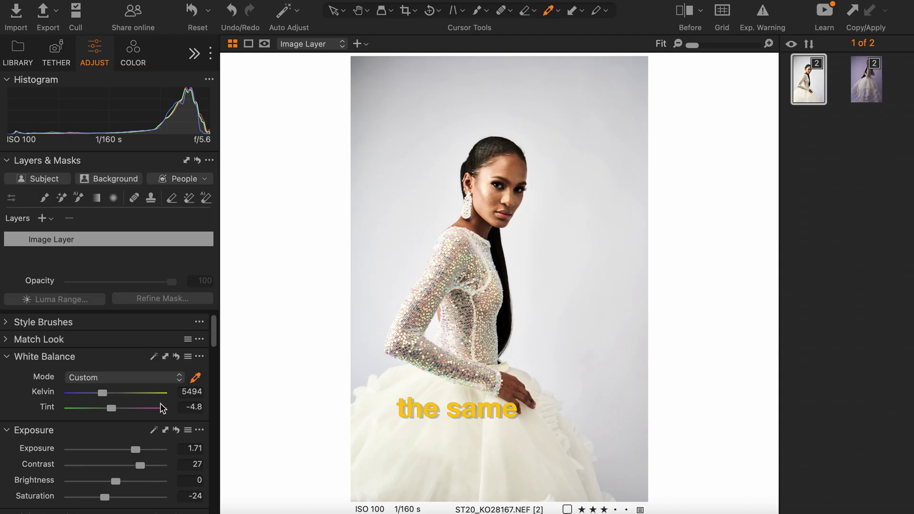
Adjust the RGB levels with a black point of 20, a midpoint of 0.09 and a white point of 246.
{"action": "scroll", "coordinate": [165, 404], "scroll_direction": "down", "scroll_amount": 1}
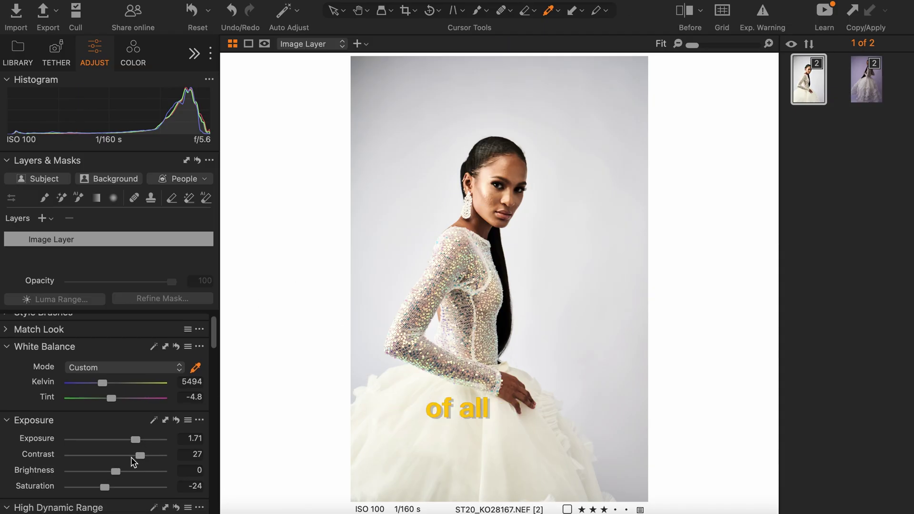
{"action": "scroll", "coordinate": [119, 452], "scroll_direction": "down", "scroll_amount": 10}
{"action": "left_click_drag", "start_coordinate": [7, 486], "coordinate": [22, 486]}
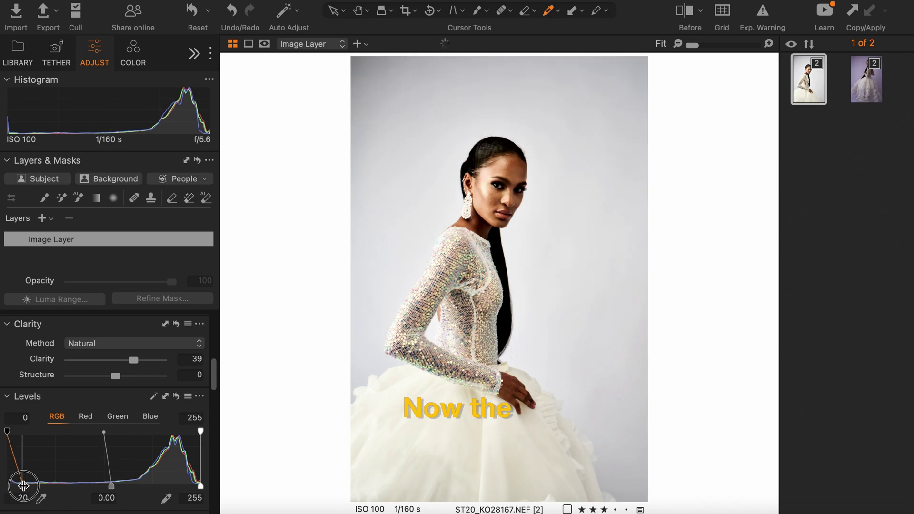
{"action": "left_click_drag", "start_coordinate": [200, 486], "coordinate": [189, 492]}
{"action": "left_click_drag", "start_coordinate": [106, 493], "coordinate": [99, 495]}
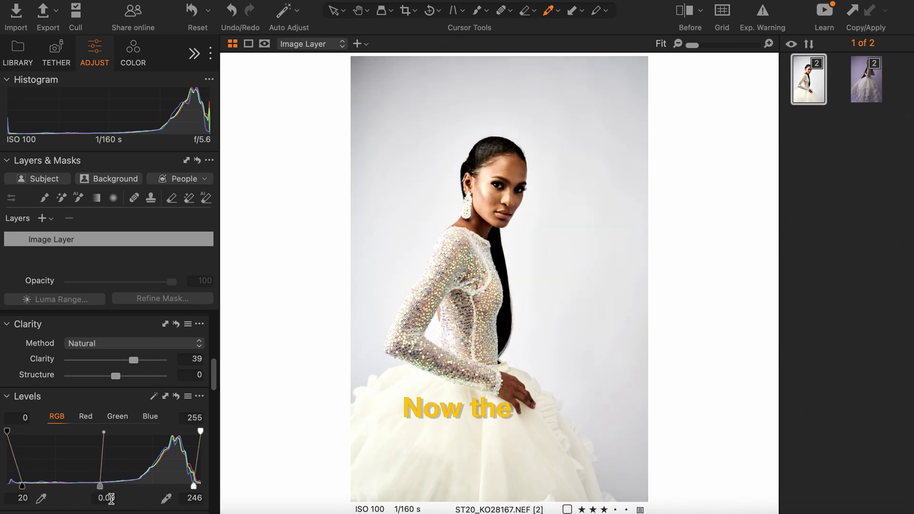
{"action": "left_click", "coordinate": [8, 497]}
{"action": "type", "text": "3"}
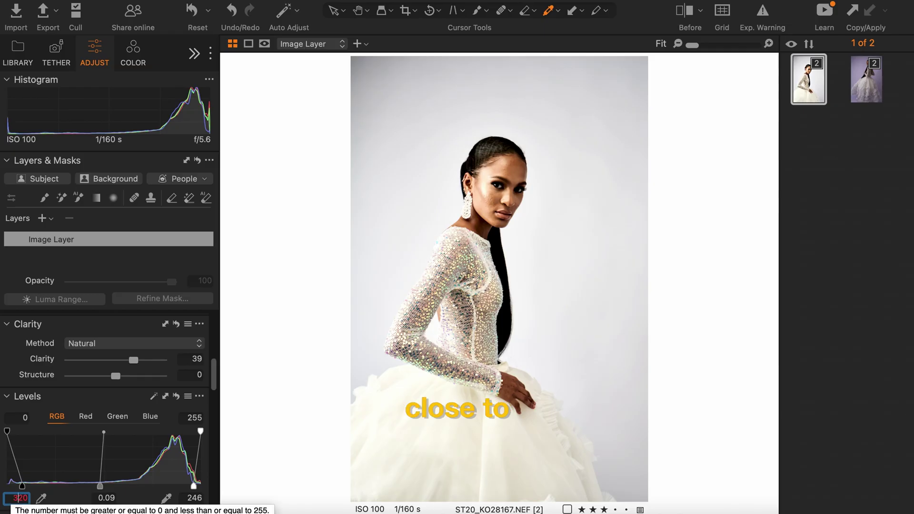
Reduce the contrast to 16 to soften the dark tones of the portrait.
{"action": "scroll", "coordinate": [218, 458], "scroll_direction": "up", "scroll_amount": 3}
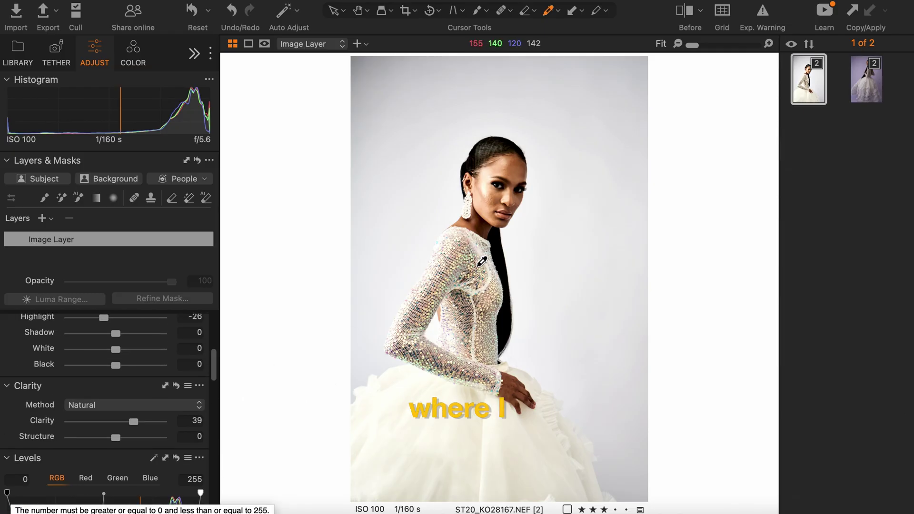
{"action": "scroll", "coordinate": [495, 261], "scroll_direction": "up", "scroll_amount": 3}
{"action": "scroll", "coordinate": [593, 377], "scroll_direction": "down", "scroll_amount": 3}
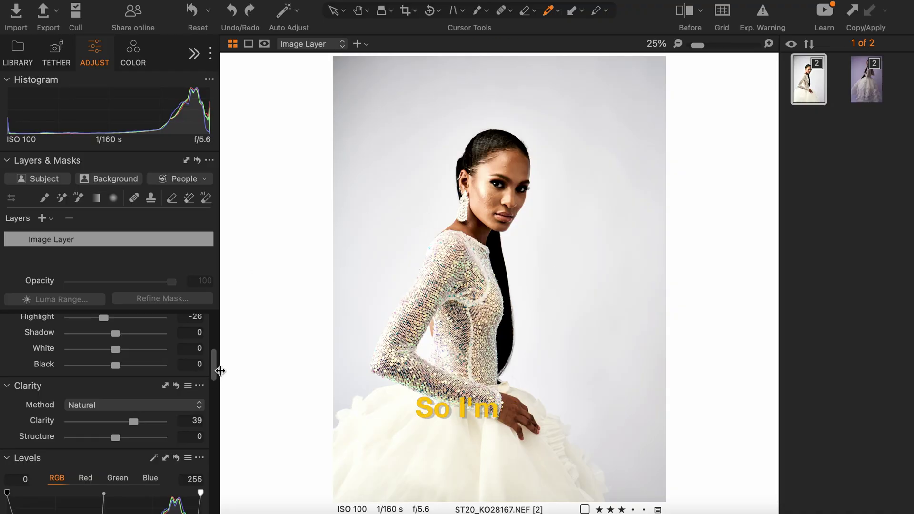
{"action": "scroll", "coordinate": [217, 355], "scroll_direction": "down", "scroll_amount": 2}
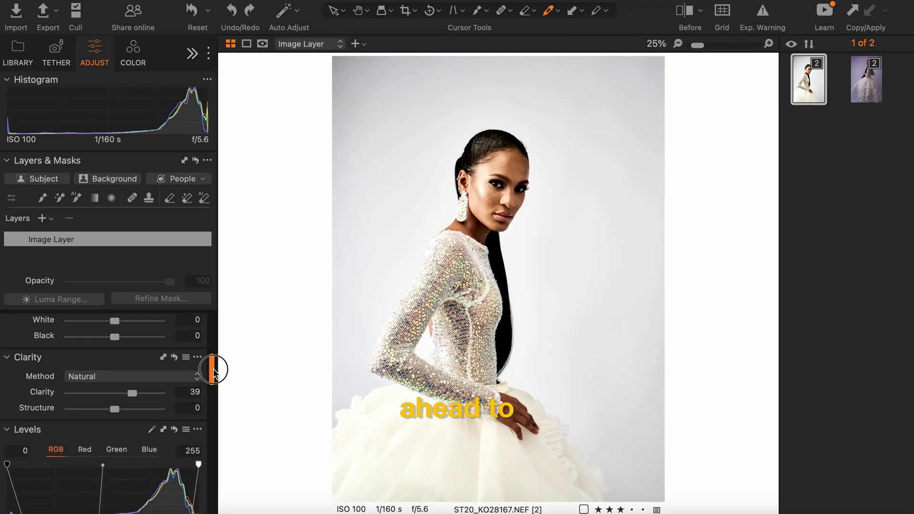
{"action": "left_click_drag", "start_coordinate": [214, 366], "coordinate": [222, 324]}
{"action": "left_click_drag", "start_coordinate": [138, 465], "coordinate": [128, 465]}
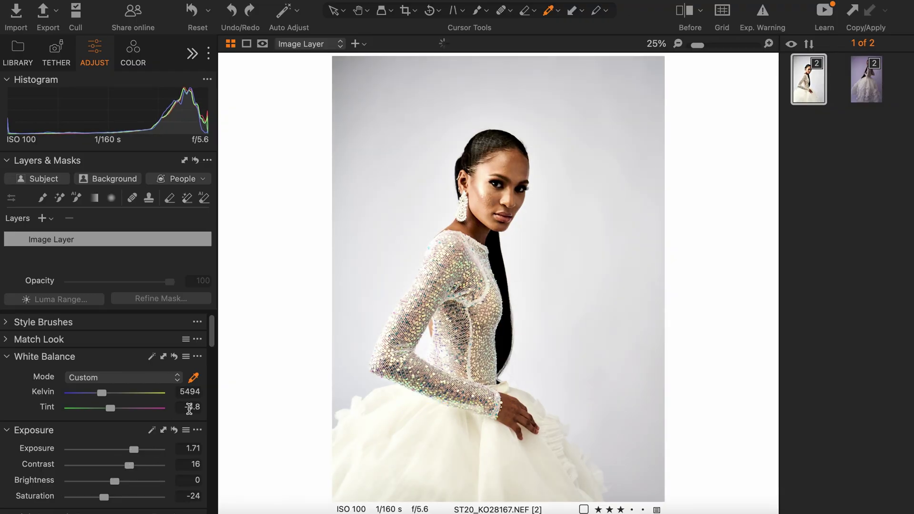
Lower the highlights to -43, the exposure to 1.59 and the contrast to 10.
{"action": "mouse_move", "coordinate": [213, 348]}
{"action": "left_mouse_down"}
{"action": "mouse_move", "coordinate": [213, 372]}
{"action": "mouse_move", "coordinate": [213, 351]}
{"action": "left_mouse_up"}
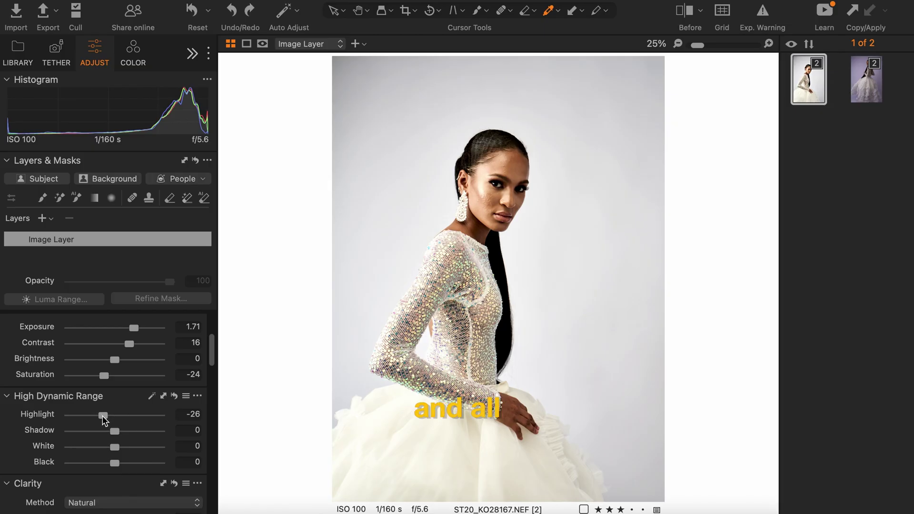
{"action": "left_click_drag", "start_coordinate": [104, 416], "coordinate": [90, 419]}
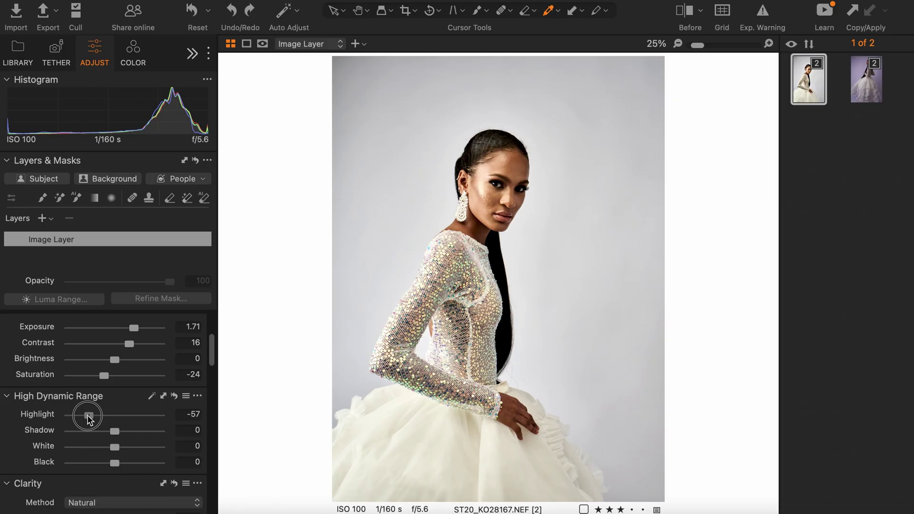
{"action": "left_click_drag", "start_coordinate": [88, 419], "coordinate": [88, 419]}
{"action": "left_click_drag", "start_coordinate": [88, 418], "coordinate": [96, 417]}
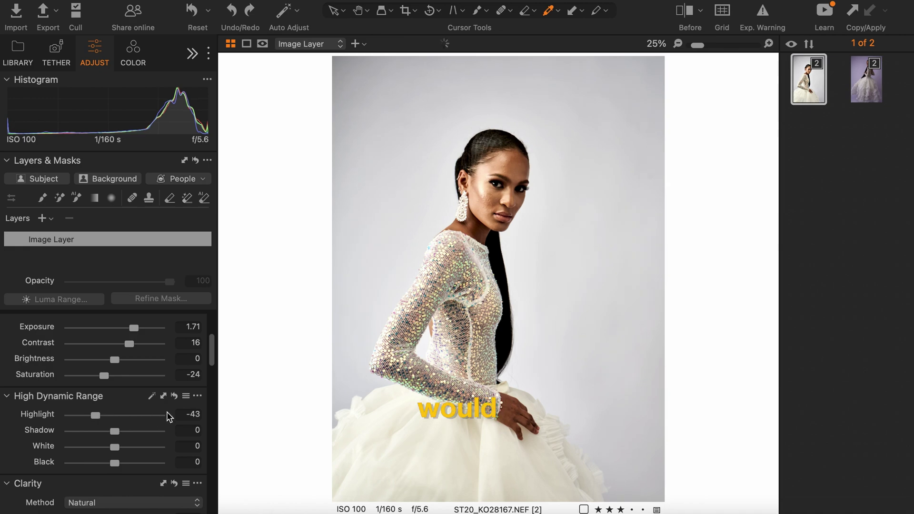
{"action": "left_click_drag", "start_coordinate": [133, 328], "coordinate": [125, 345]}
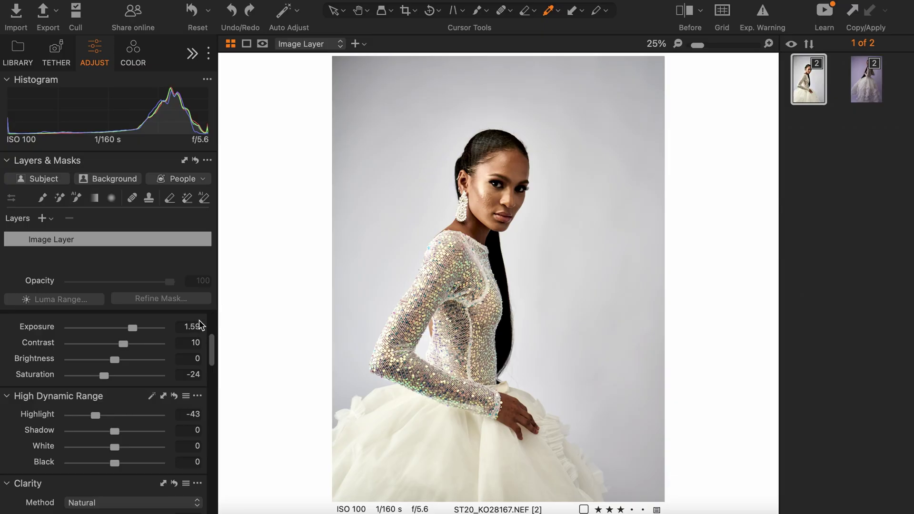
Reduce the clarity to 31 and set the RGB levels' black point to 3.
{"action": "left_click_drag", "start_coordinate": [212, 346], "coordinate": [212, 379]}
{"action": "left_click_drag", "start_coordinate": [136, 329], "coordinate": [126, 346]}
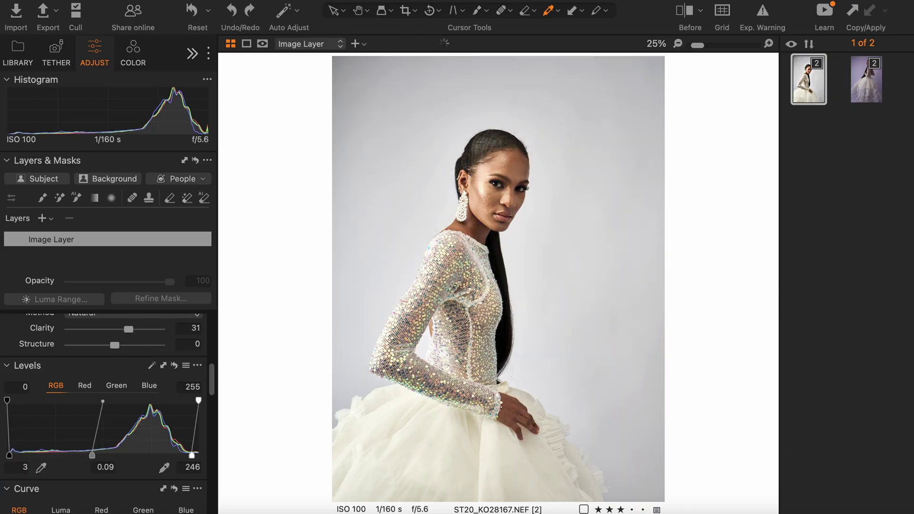
Raise the contrast of the image layer and fine-tune it to 25.
{"action": "scroll", "coordinate": [115, 347], "scroll_direction": "up", "scroll_amount": 5}
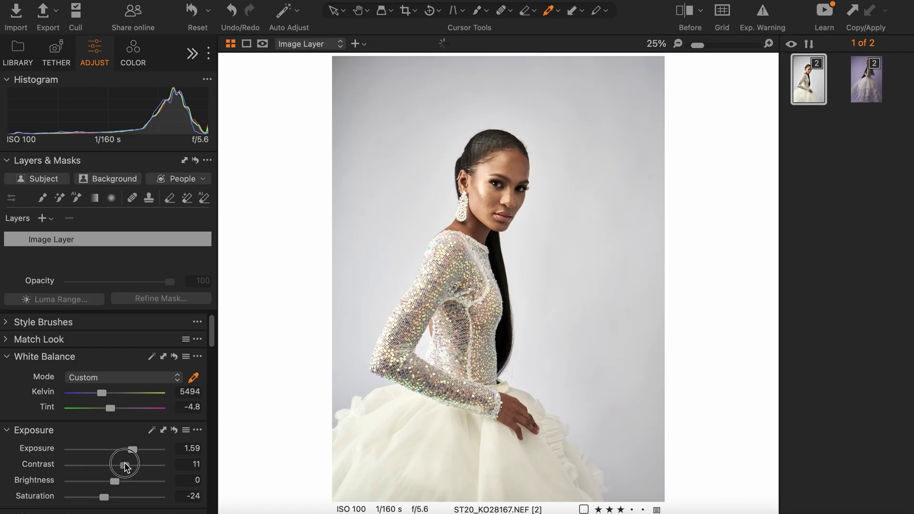
{"action": "left_click_drag", "start_coordinate": [123, 466], "coordinate": [138, 465]}
{"action": "scroll", "coordinate": [133, 462], "scroll_direction": "down", "scroll_amount": 5}
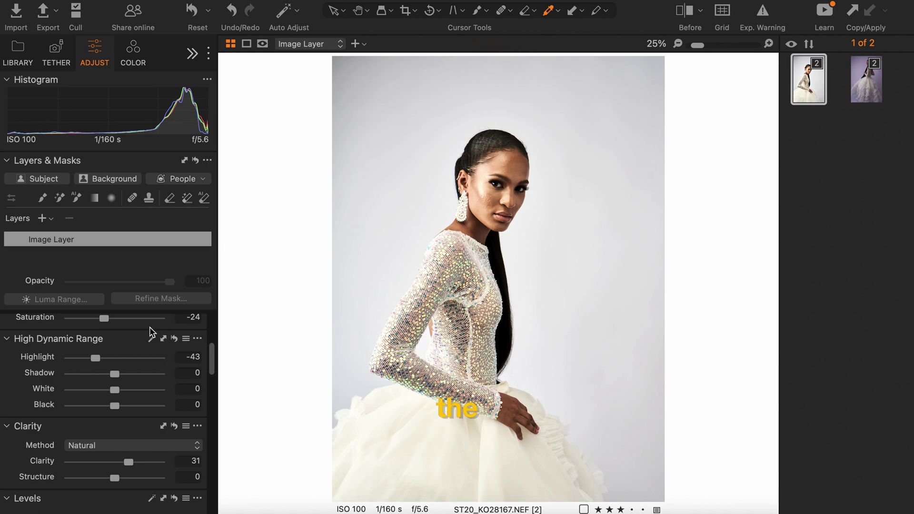
{"action": "scroll", "coordinate": [141, 392], "scroll_direction": "up", "scroll_amount": 5}
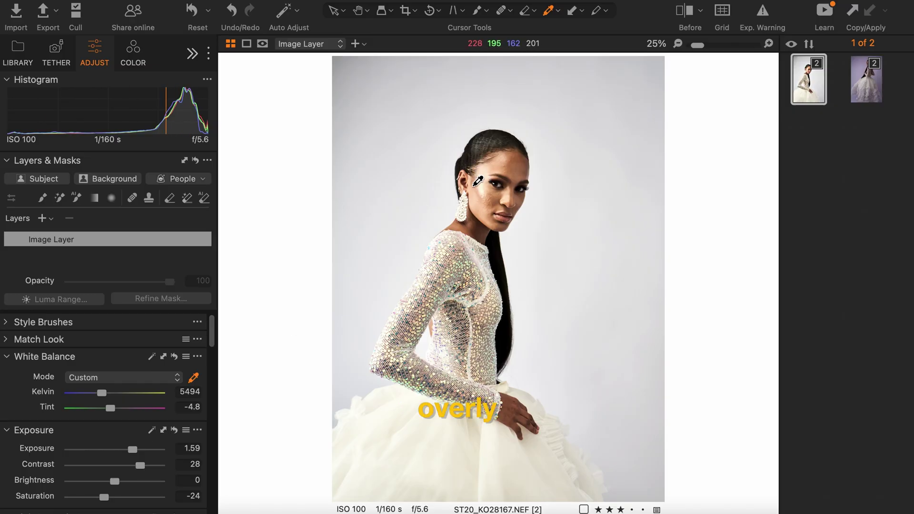
{"action": "left_click_drag", "start_coordinate": [140, 465], "coordinate": [137, 465]}
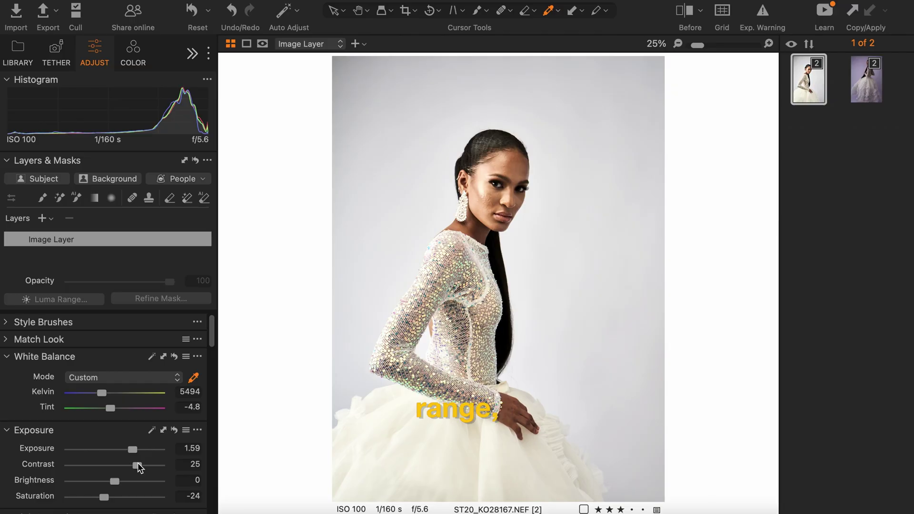
Add a filled adjustment layer and limit its mask to the bright tones with a luma range of 209 to 255.
{"action": "left_click", "coordinate": [42, 218]}
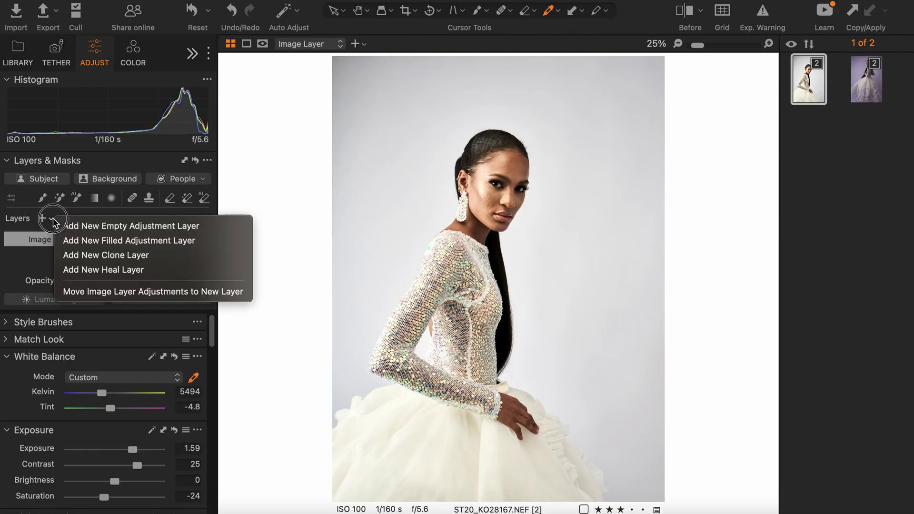
{"action": "left_click", "coordinate": [103, 241]}
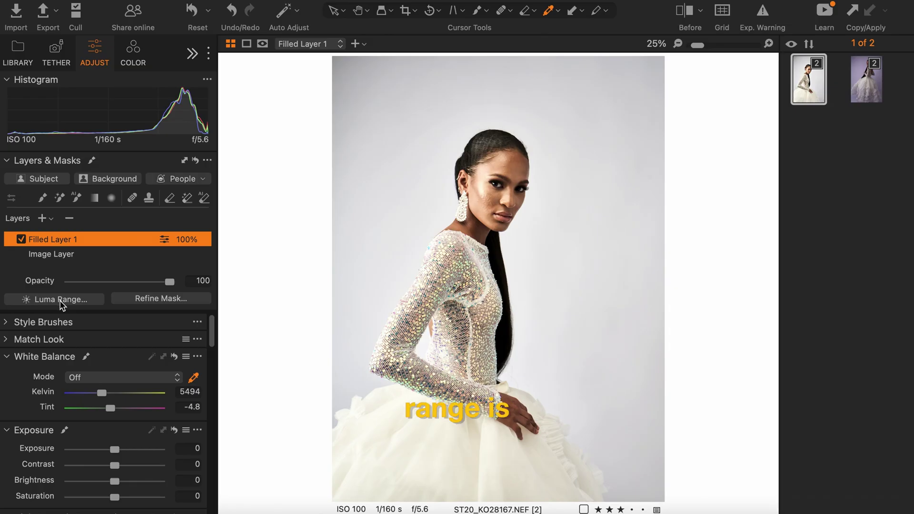
{"action": "left_click", "coordinate": [61, 299]}
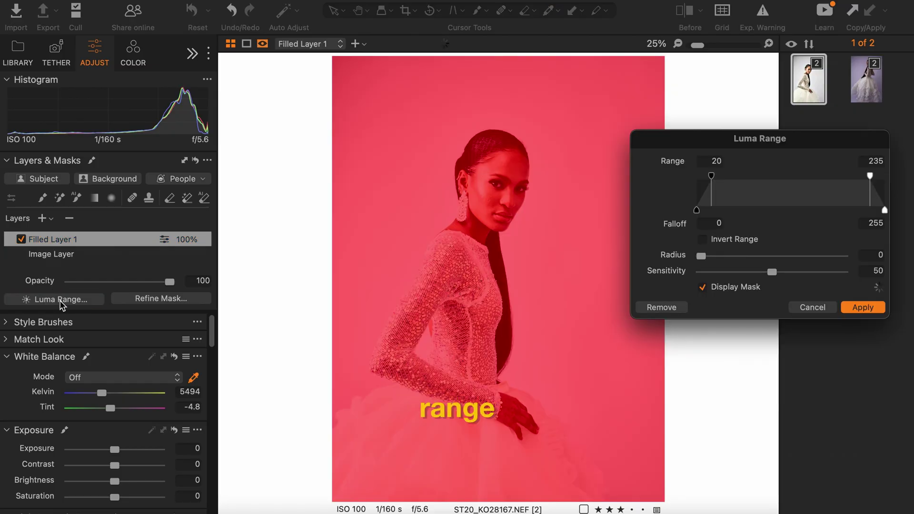
{"action": "left_click_drag", "start_coordinate": [712, 177], "coordinate": [807, 176]}
{"action": "left_click_drag", "start_coordinate": [870, 176], "coordinate": [901, 173]}
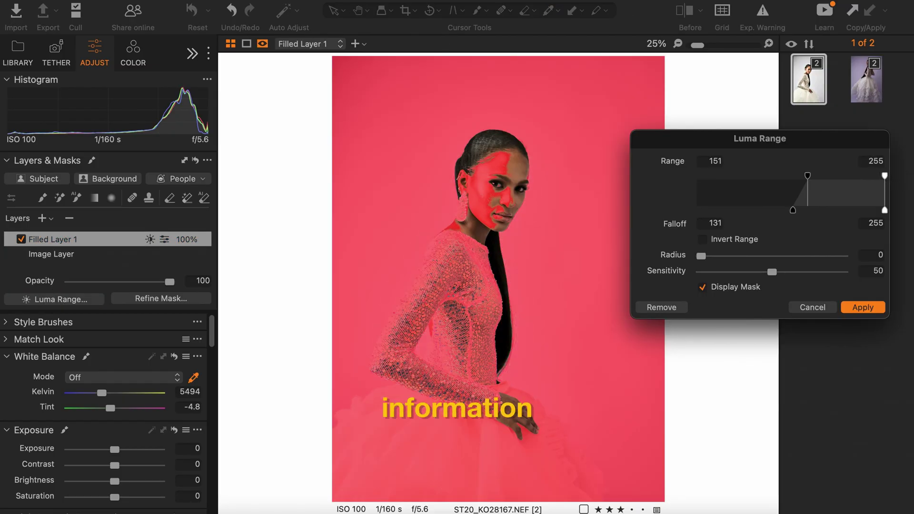
{"action": "left_click_drag", "start_coordinate": [807, 176], "coordinate": [851, 180]}
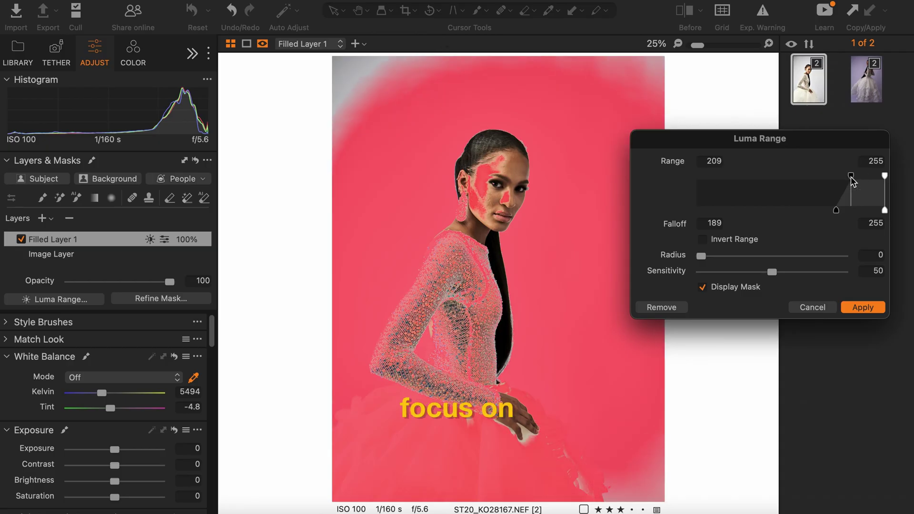
Check the image without the mask overlay, then soften the luma range's lower falloff to about 148, lower the range start slightly and apply it.
{"action": "left_click", "coordinate": [721, 289]}
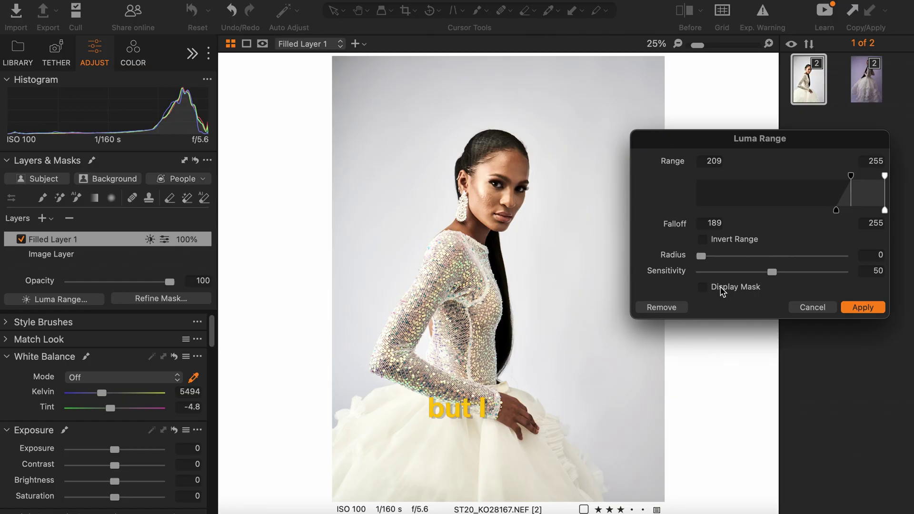
{"action": "left_click", "coordinate": [722, 289]}
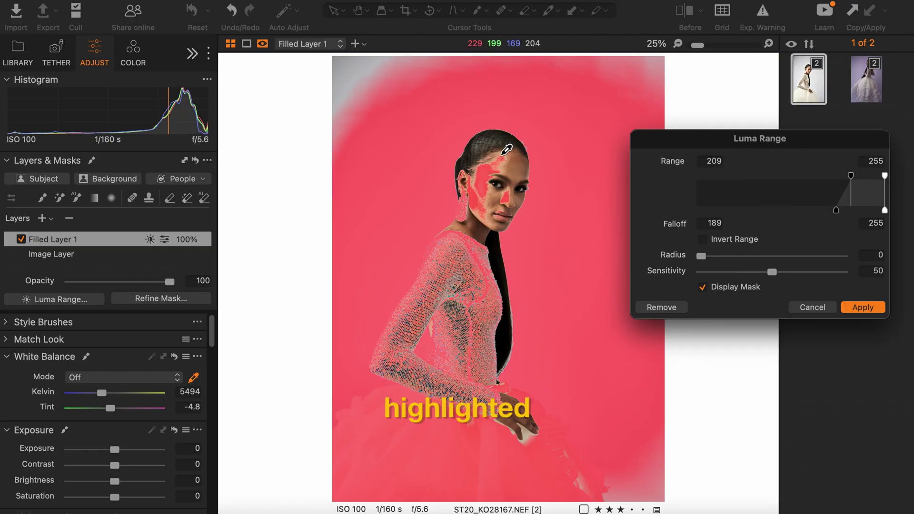
{"action": "left_click_drag", "start_coordinate": [836, 209], "coordinate": [804, 220]}
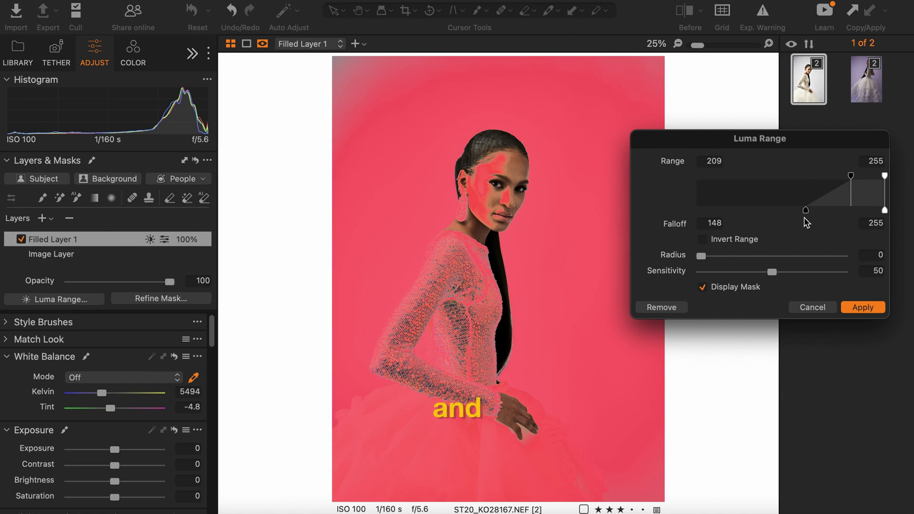
{"action": "left_click_drag", "start_coordinate": [852, 176], "coordinate": [843, 178]}
{"action": "left_click_drag", "start_coordinate": [796, 210], "coordinate": [797, 211]}
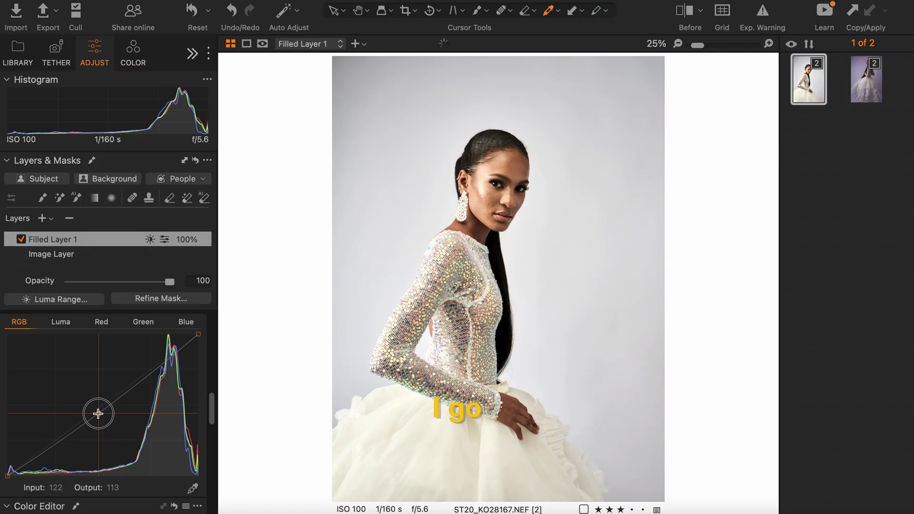
Darken the masked highlights with an RGB curve point at input 129, output 105, and remove the background from the mask with the Magic Eraser.
{"action": "left_click_drag", "start_coordinate": [98, 413], "coordinate": [104, 418]}
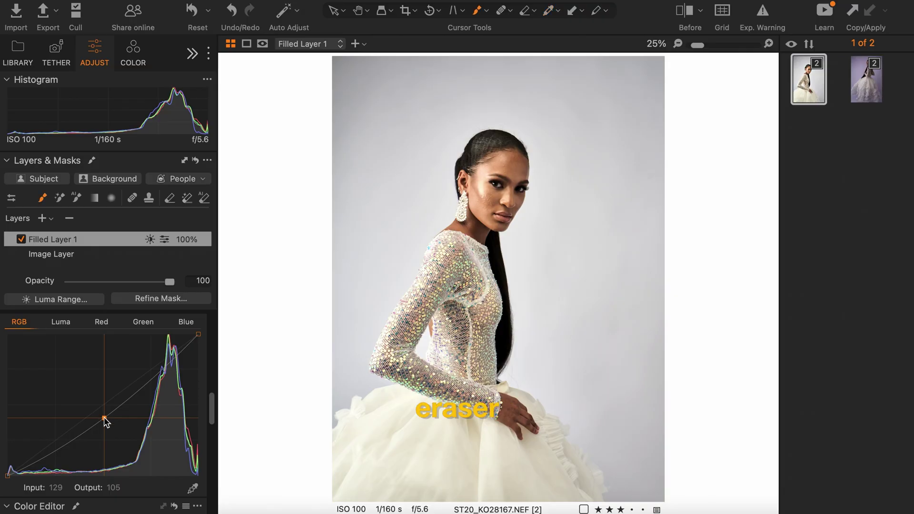
{"action": "left_click", "coordinate": [529, 10]}
{"action": "left_click", "coordinate": [580, 21]}
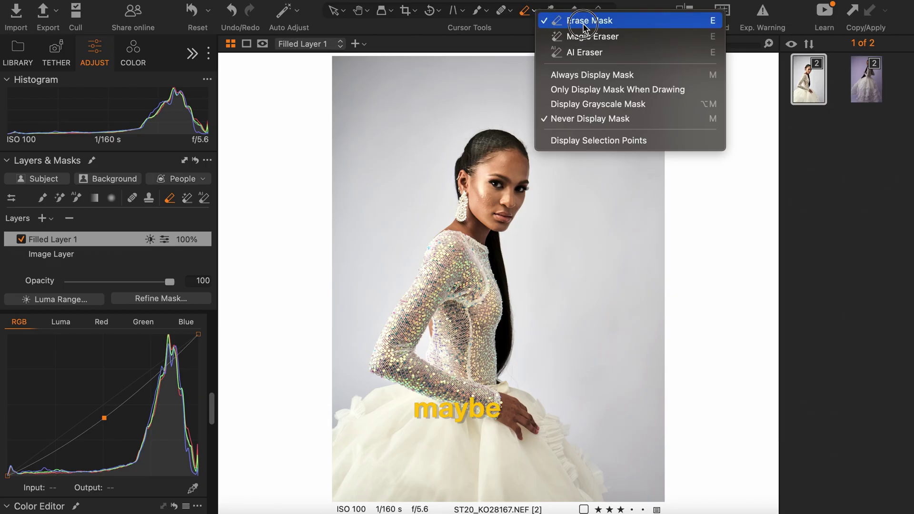
{"action": "left_click", "coordinate": [609, 35]}
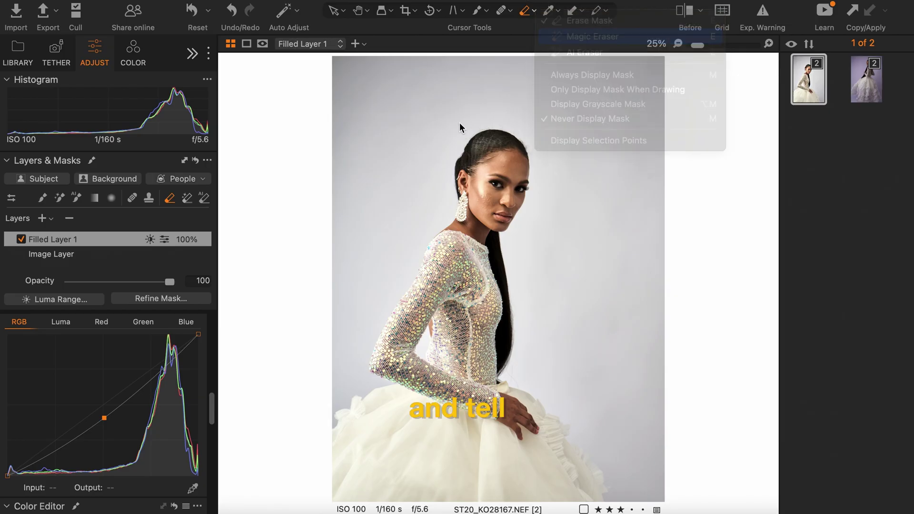
{"action": "mouse_move", "coordinate": [369, 238]}
{"action": "left_mouse_down"}
{"action": "mouse_move", "coordinate": [372, 210]}
{"action": "mouse_move", "coordinate": [514, 92]}
{"action": "mouse_move", "coordinate": [531, 354]}
{"action": "left_mouse_up"}
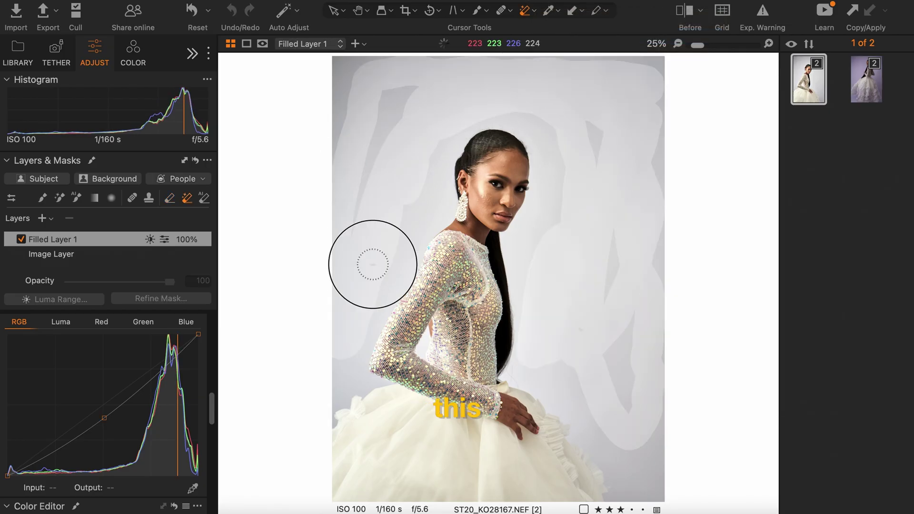
{"action": "key", "text": "e"}
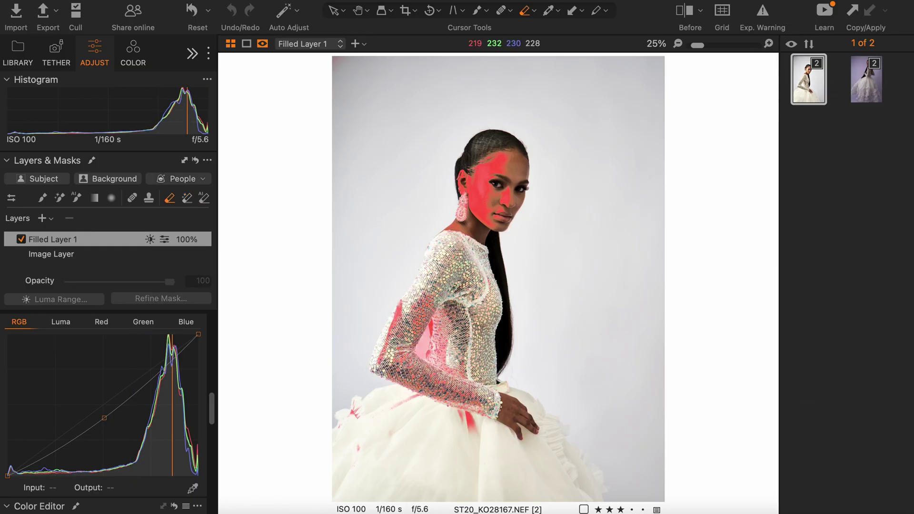
Delete the filled adjustment layer that darkens the highlights.
{"action": "right_click", "coordinate": [122, 241]}
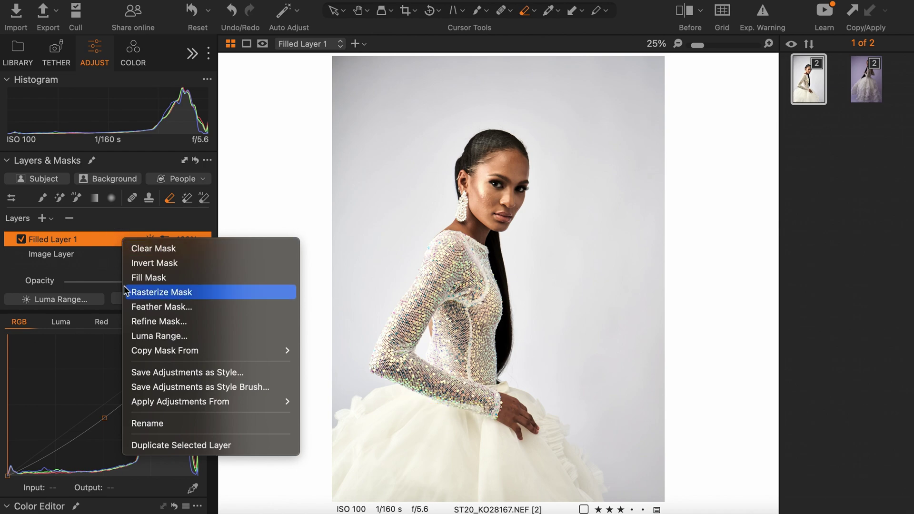
{"action": "key", "text": "Escape"}
{"action": "key", "text": "Delete"}
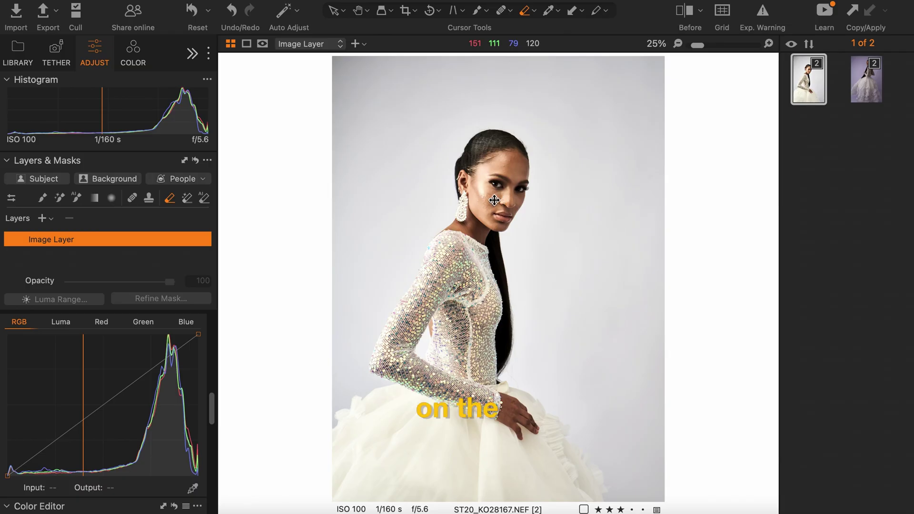
Examine the skin texture and highlights on the model's face up close.
{"action": "key", "text": "ctrl+plus"}
{"action": "key", "text": "ctrl+plus"}
{"action": "key", "text": "ctrl+plus"}
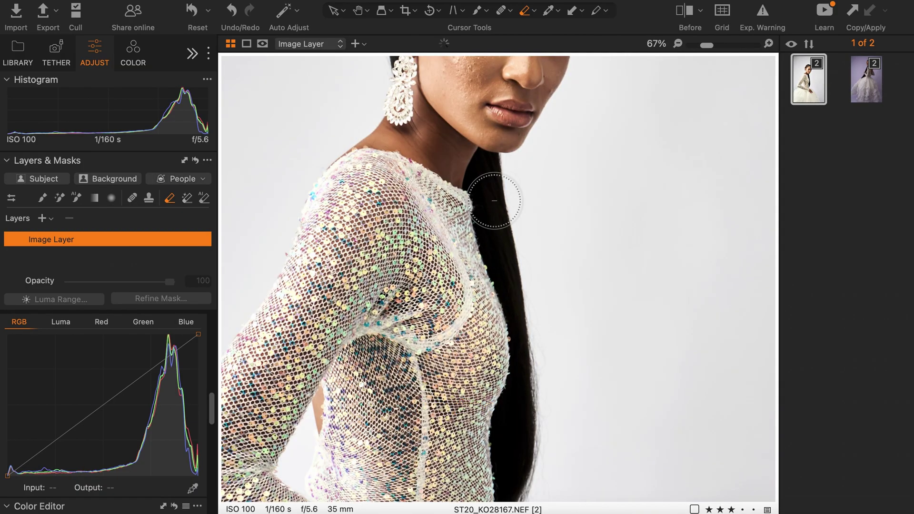
{"action": "key", "text": "ctrl+plus"}
{"action": "key", "text": "ctrl+plus"}
{"action": "key", "text": "ctrl+plus"}
{"action": "key", "text": "ctrl+minus"}
{"action": "key", "text": "ctrl+minus"}
{"action": "key", "text": "ctrl+minus"}
{"action": "key", "text": "ctrl+minus"}
{"action": "key", "text": "h"}
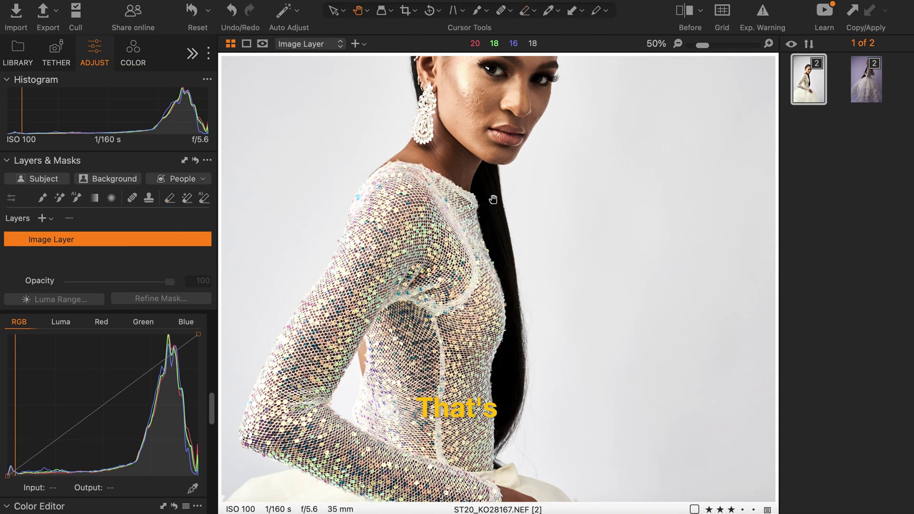
{"action": "left_click_drag", "start_coordinate": [518, 206], "coordinate": [571, 377]}
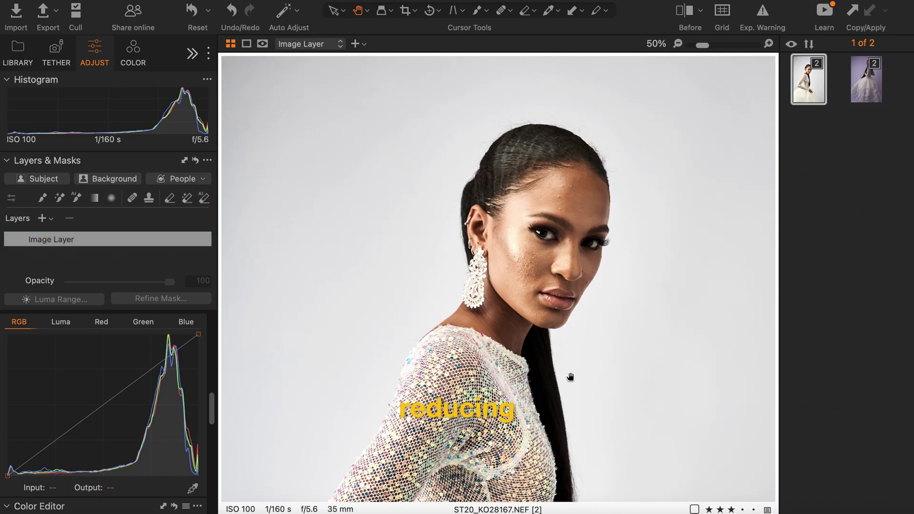
{"action": "key", "text": "ctrl+plus"}
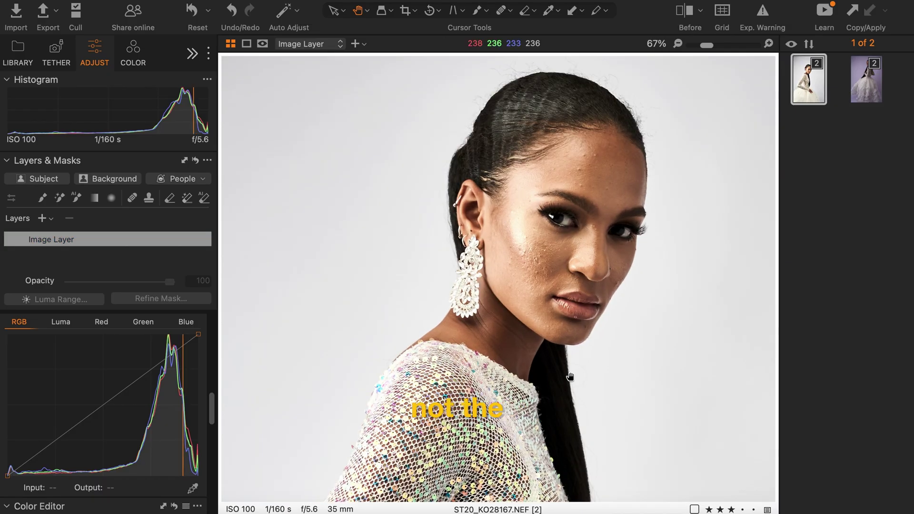
Review the portrait as a whole and up close, and compare the edit with the original image.
{"action": "key", "text": "ctrl+0"}
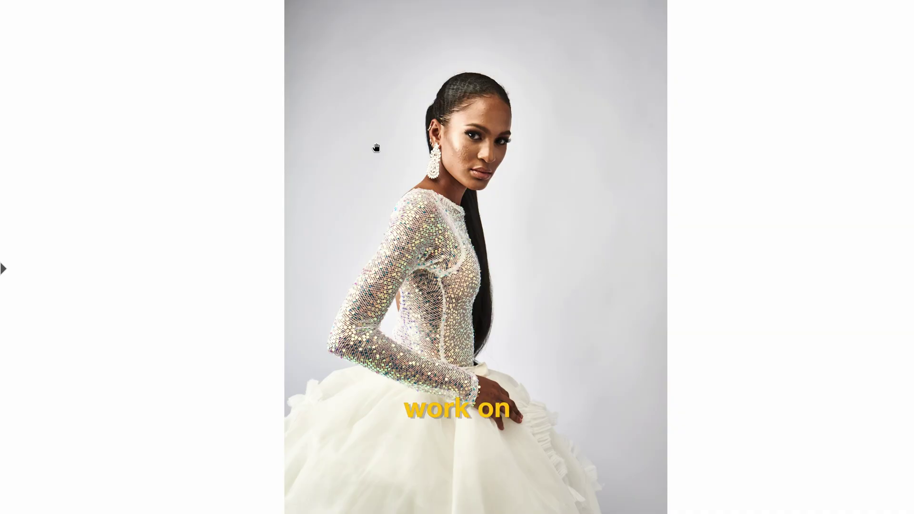
{"action": "key", "text": "ctrl+plus"}
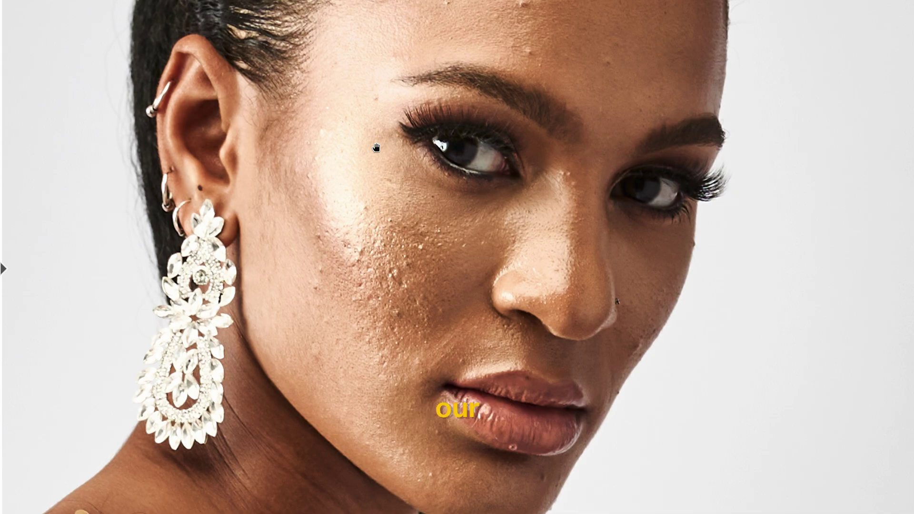
{"action": "key", "text": "ctrl+0"}
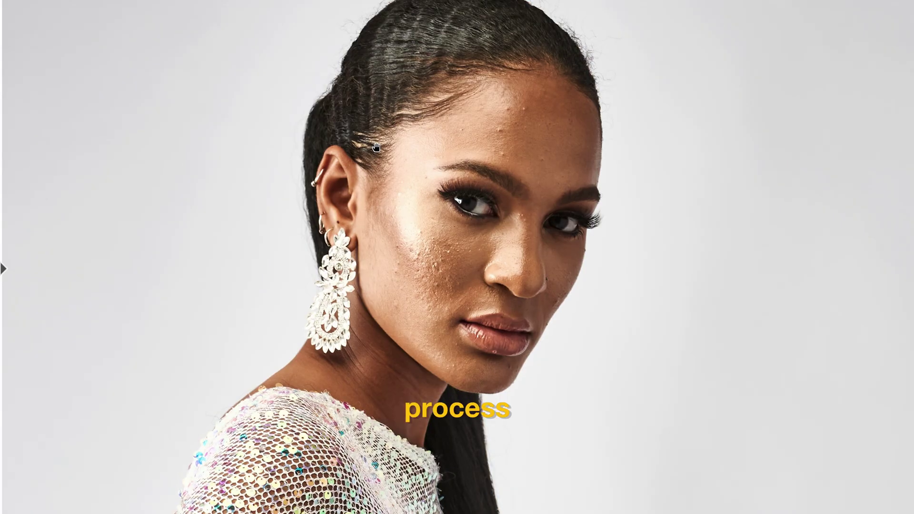
{"action": "key", "text": "ctrl+0"}
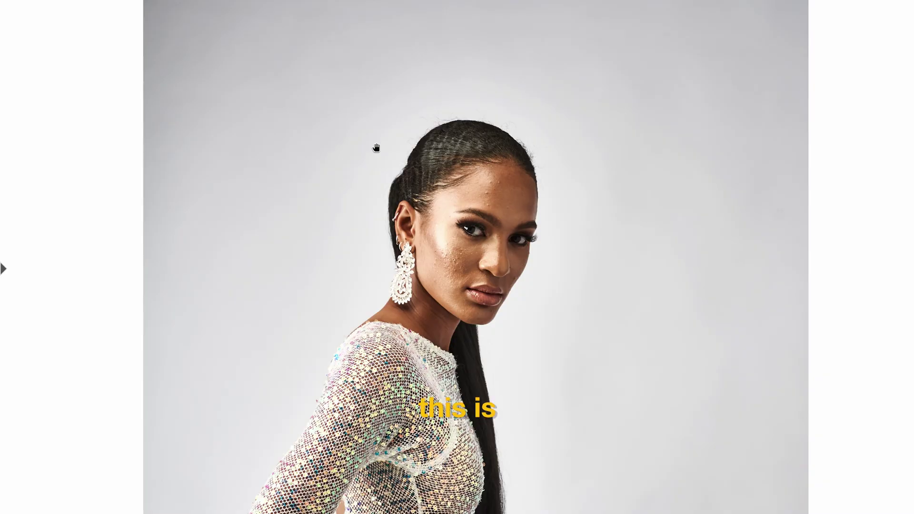
{"action": "key", "text": "backslash"}
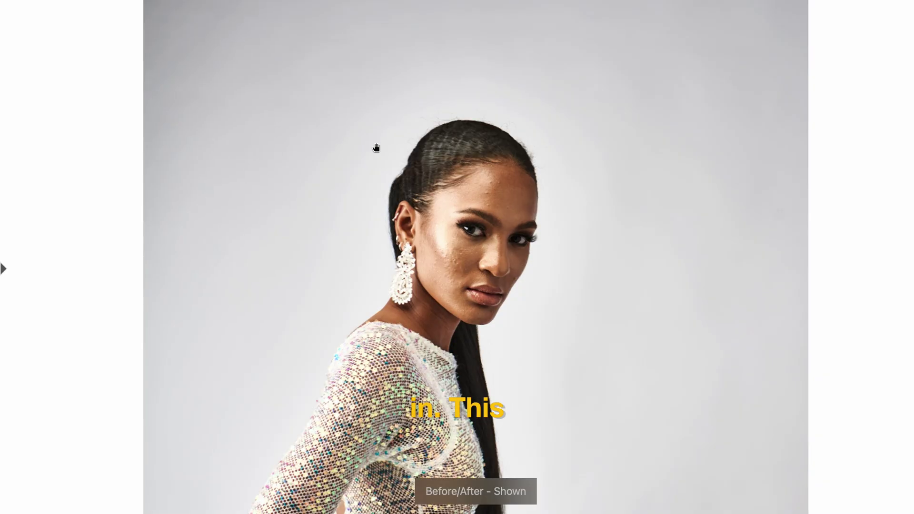
{"action": "key", "text": "backslash"}
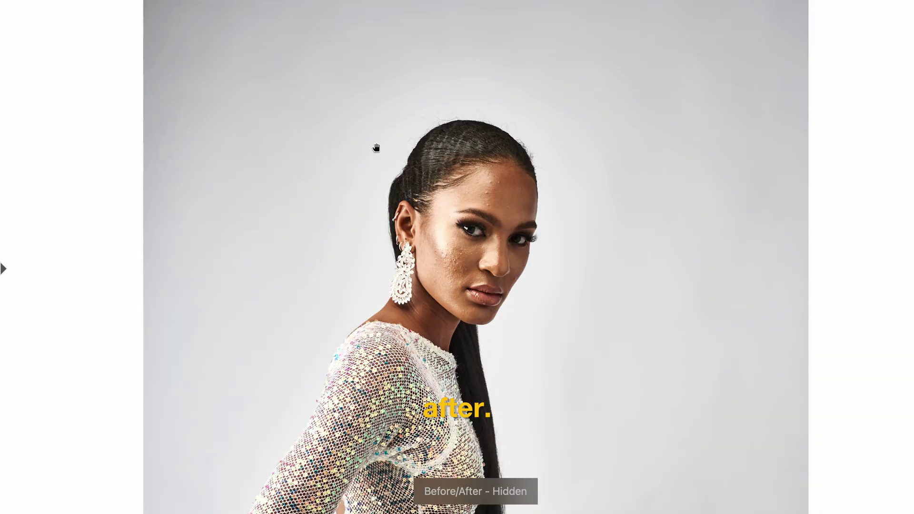
{"action": "key", "text": "z"}
{"action": "key", "text": "backslash"}
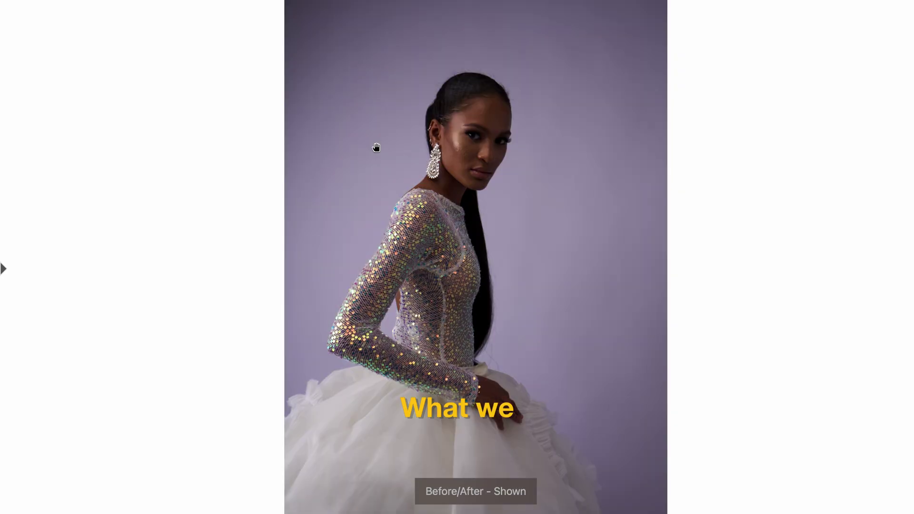
{"action": "key", "text": "backslash"}
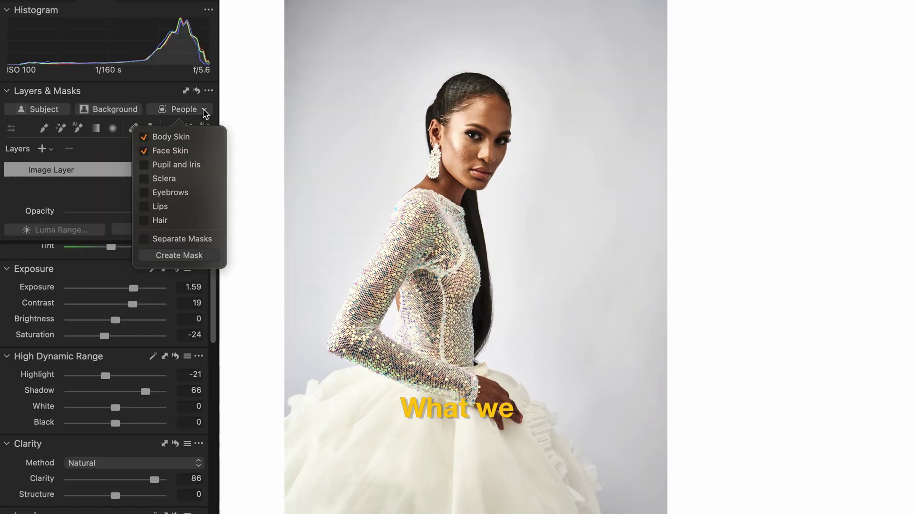
Create a people mask layer covering Body Skin and Face Skin and name it Face Highlight.
{"action": "left_click", "coordinate": [205, 112]}
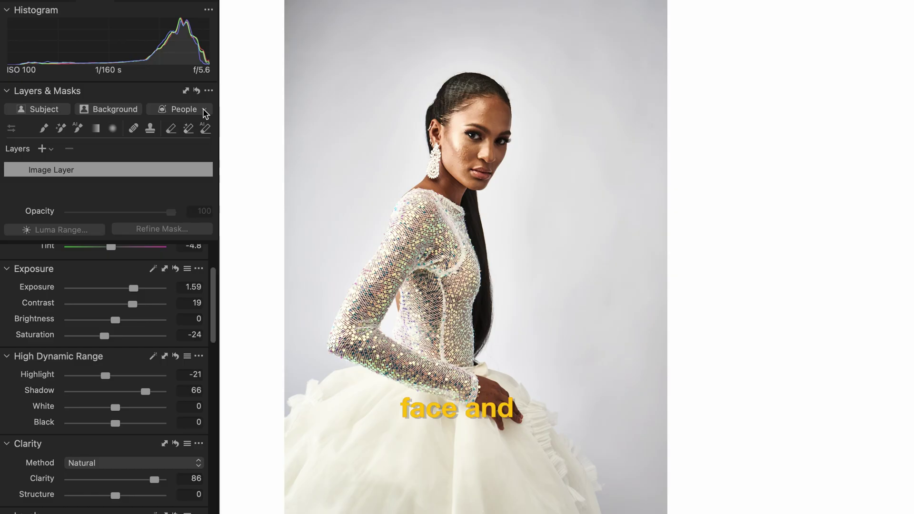
{"action": "left_click", "coordinate": [204, 110]}
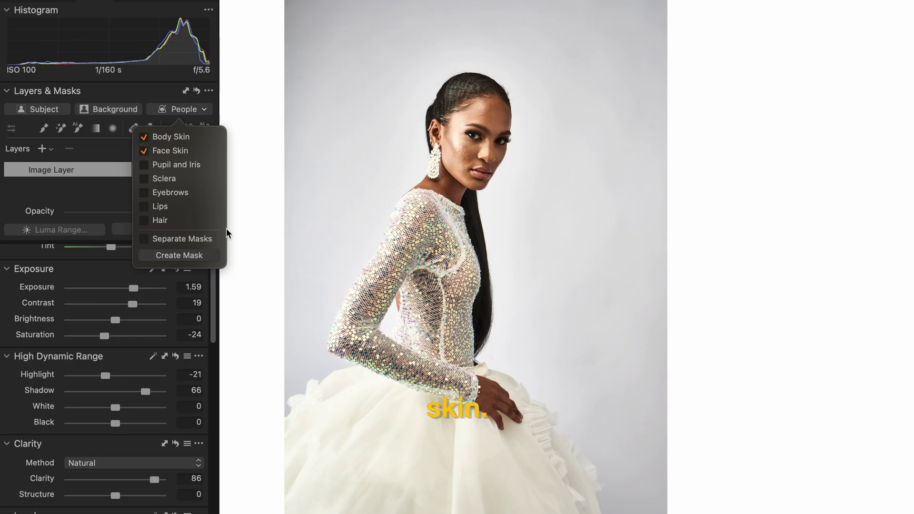
{"action": "left_click", "coordinate": [187, 258]}
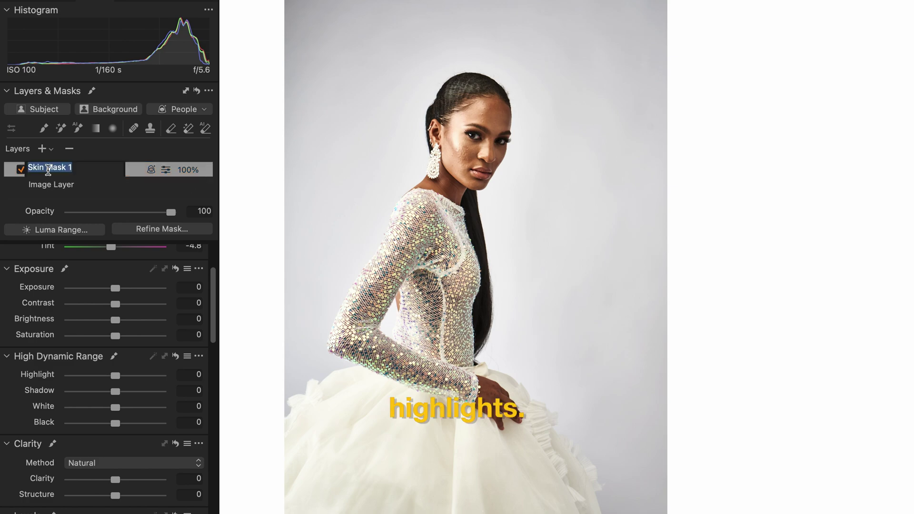
{"action": "key", "text": "super+t"}
Reduce the High Dynamic Range highlights of the Face Highlight layer to -39 to calm the shine on the face.
{"action": "key", "text": "super+equal"}
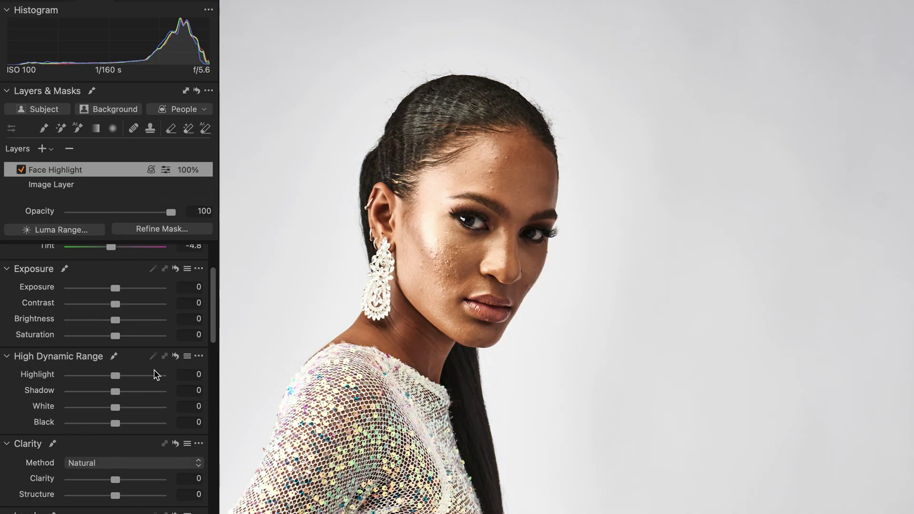
{"action": "left_click_drag", "start_coordinate": [114, 376], "coordinate": [84, 386]}
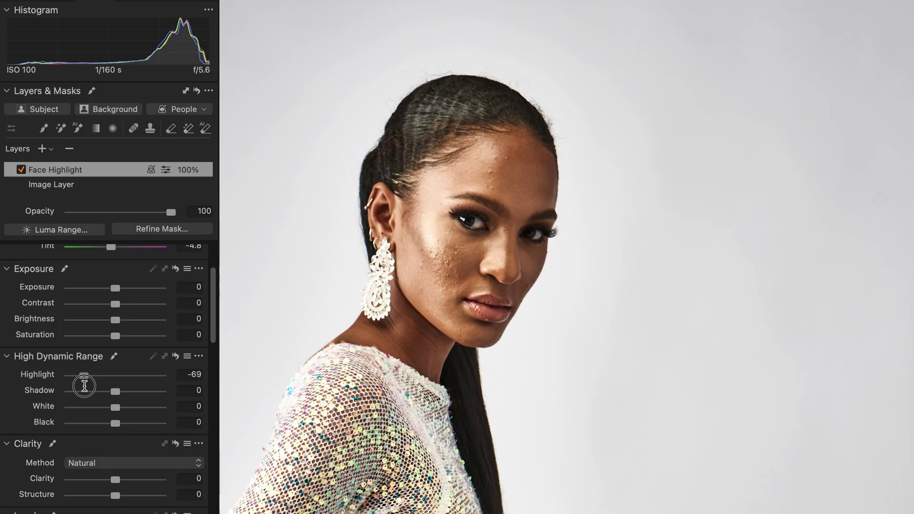
{"action": "left_click_drag", "start_coordinate": [84, 386], "coordinate": [97, 376]}
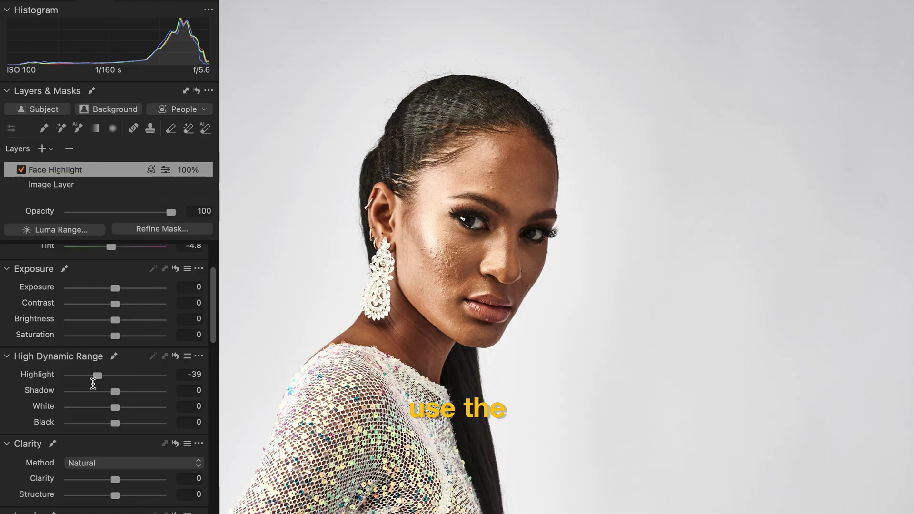
Darken the midtones of the Face Highlight layer with a single RGB curve point and check which skin areas its mask covers.
{"action": "left_click_drag", "start_coordinate": [213, 328], "coordinate": [215, 419]}
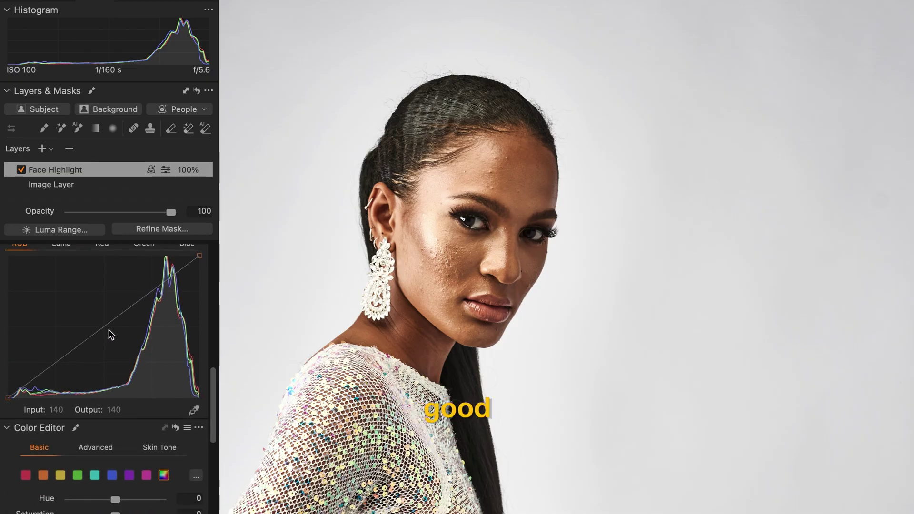
{"action": "left_click_drag", "start_coordinate": [102, 328], "coordinate": [112, 339]}
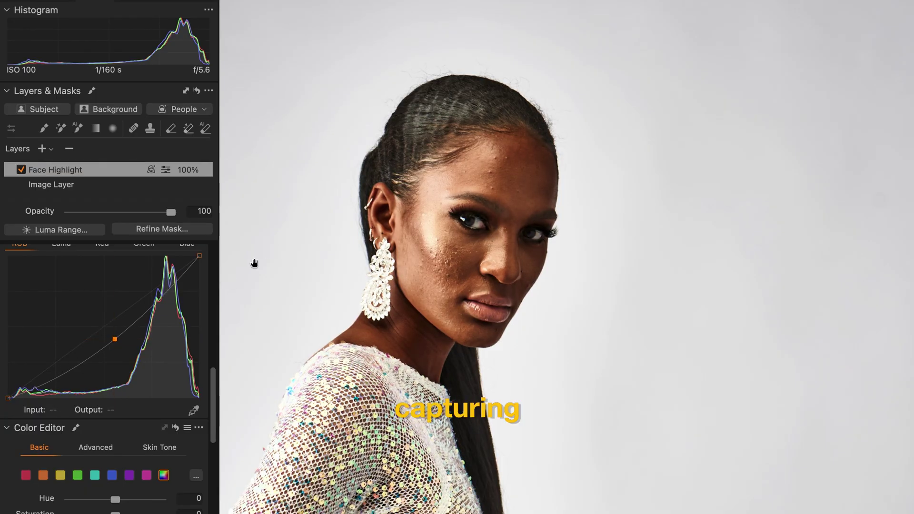
{"action": "key", "text": "super+alt+t"}
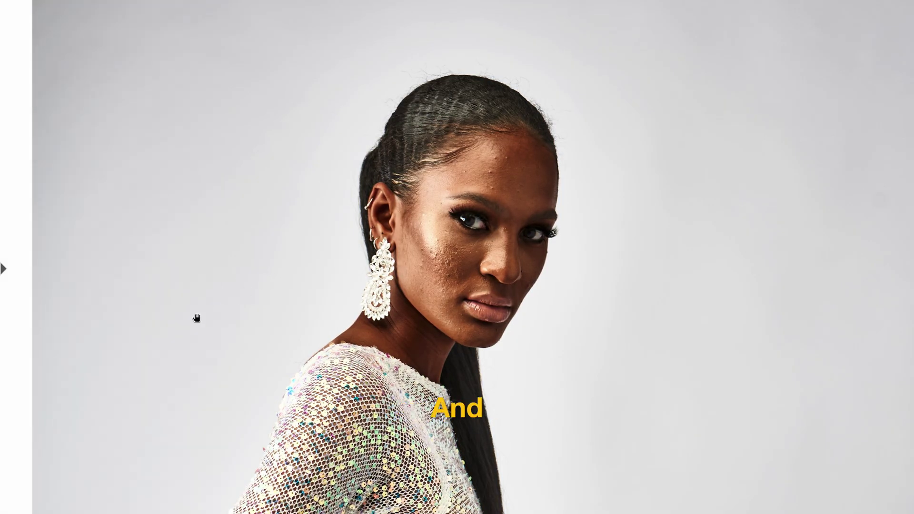
{"action": "mouse_move", "coordinate": [1, 325]}
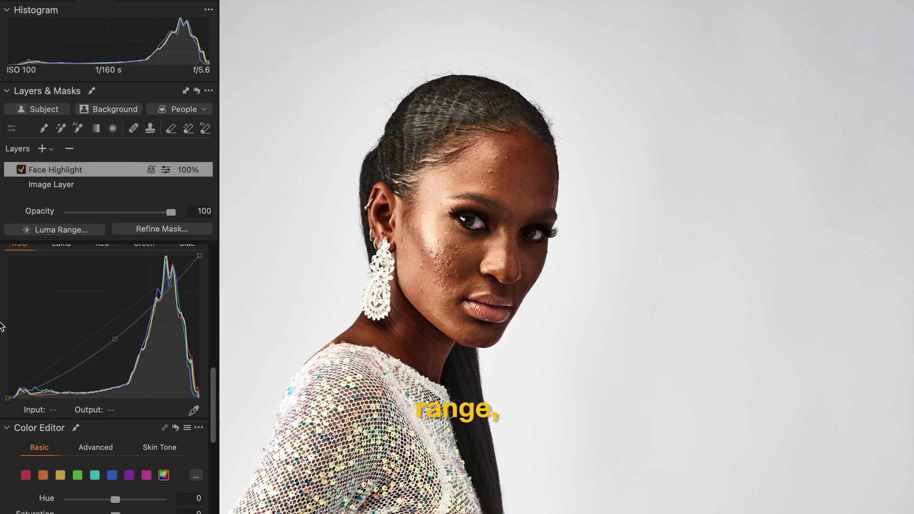
{"action": "key", "text": "m"}
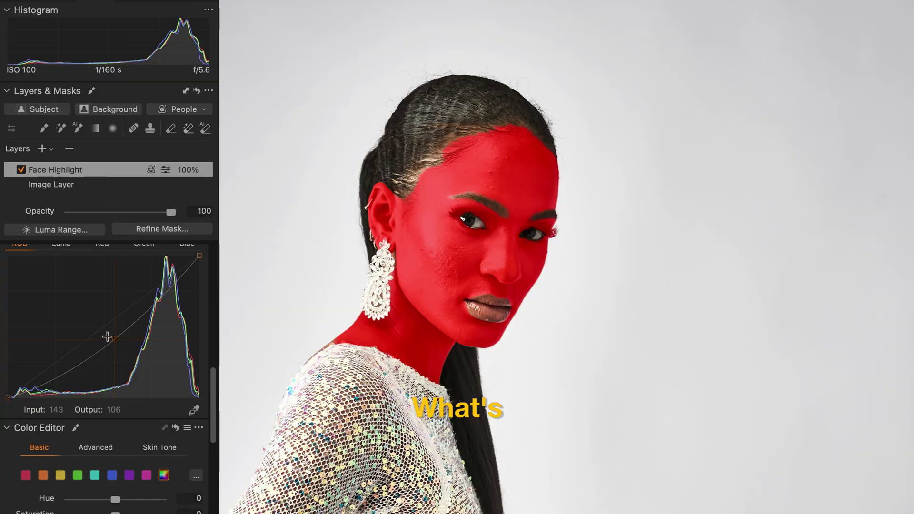
{"action": "key", "text": "m"}
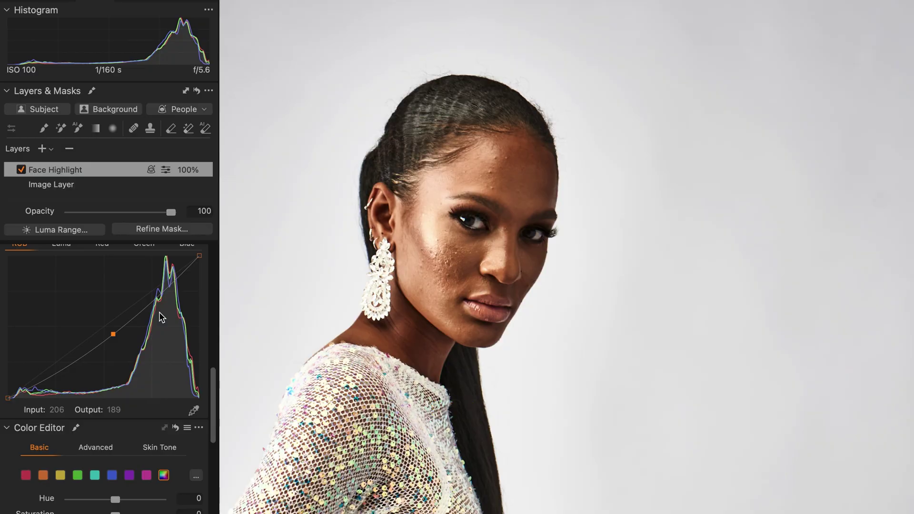
Restrict the Face Highlight mask to bright skin with a luma range of 210 to 255 and falloff of 130 to 255.
{"action": "key", "text": "super+t"}
{"action": "key", "text": "m"}
{"action": "key", "text": "m"}
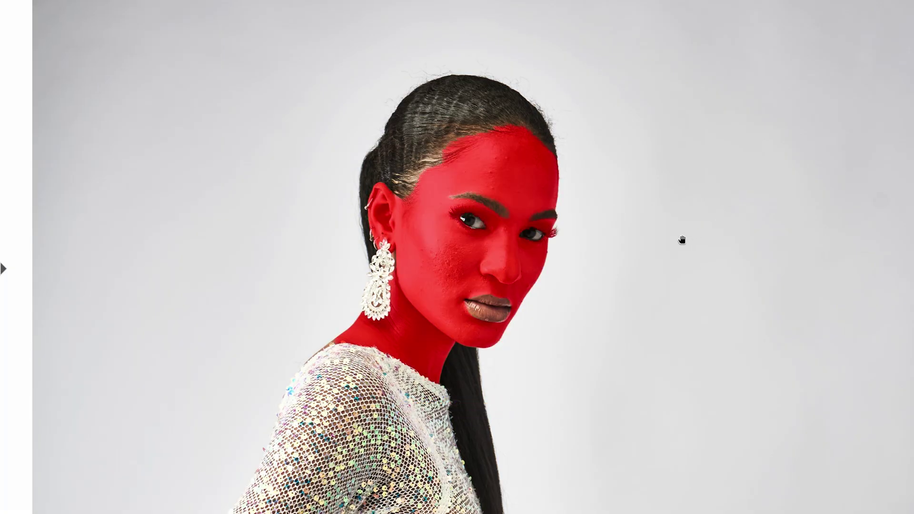
{"action": "key", "text": "super+t"}
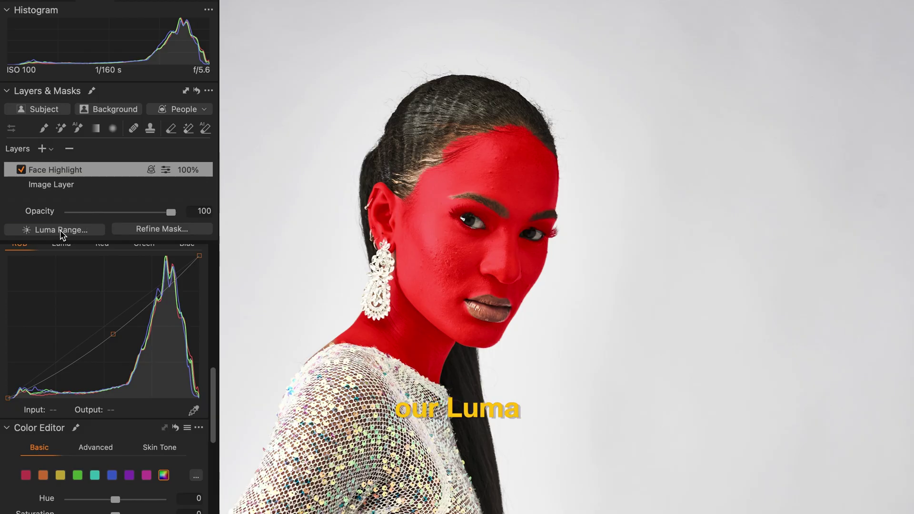
{"action": "left_click", "coordinate": [60, 229]}
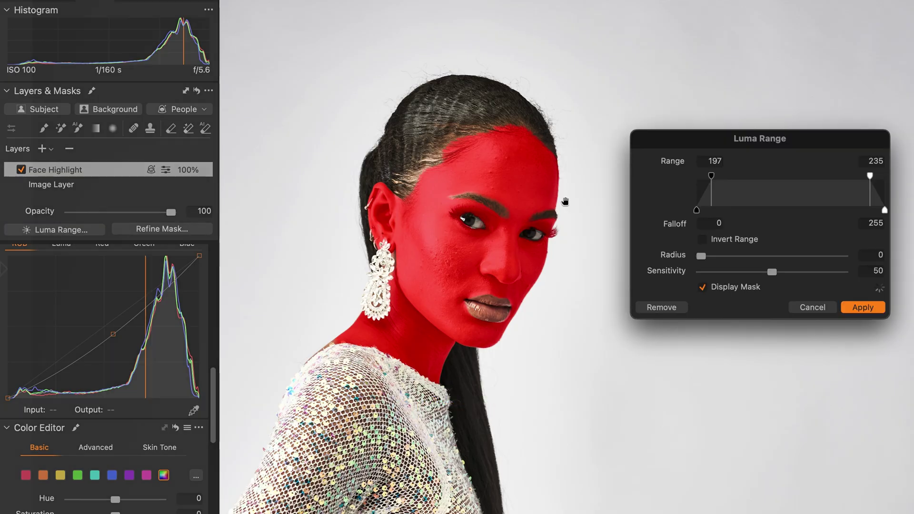
{"action": "key", "text": "super+t"}
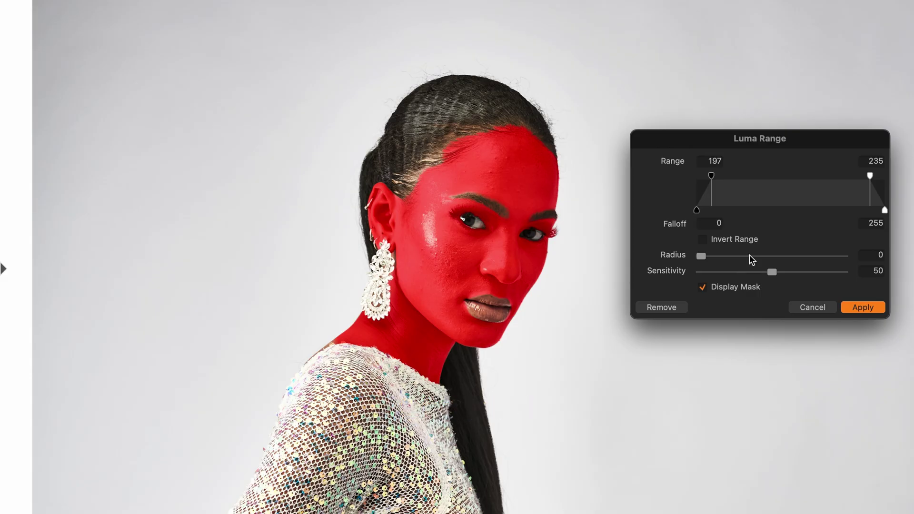
{"action": "left_click_drag", "start_coordinate": [711, 176], "coordinate": [820, 186]}
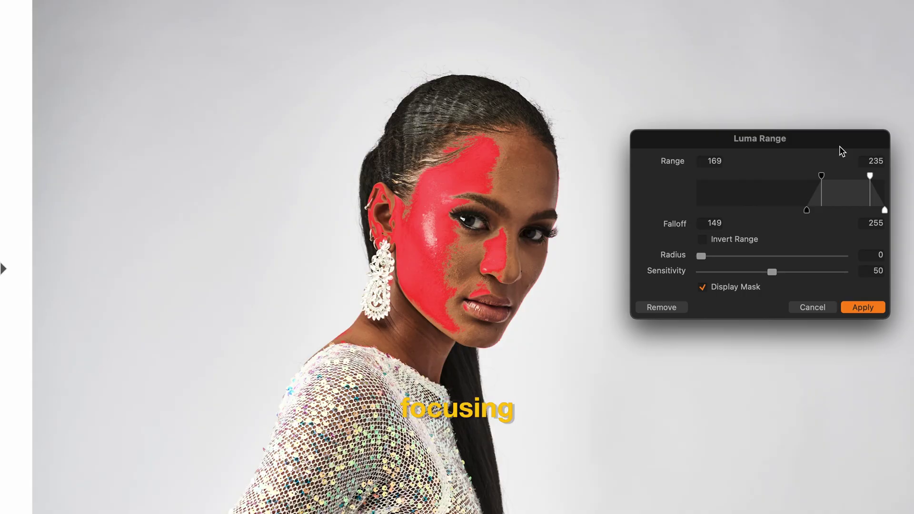
{"action": "mouse_move", "coordinate": [3, 302]}
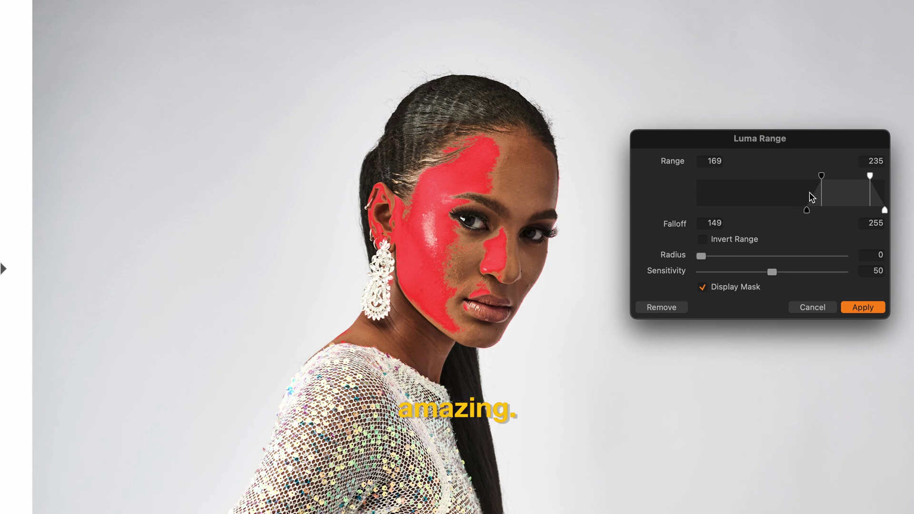
{"action": "mouse_move", "coordinate": [865, 186]}
{"action": "left_mouse_down"}
{"action": "mouse_move", "coordinate": [875, 176]}
{"action": "mouse_move", "coordinate": [853, 181]}
{"action": "left_mouse_up"}
{"action": "left_click_drag", "start_coordinate": [822, 226], "coordinate": [796, 208]}
{"action": "left_click_drag", "start_coordinate": [844, 177], "coordinate": [853, 180]}
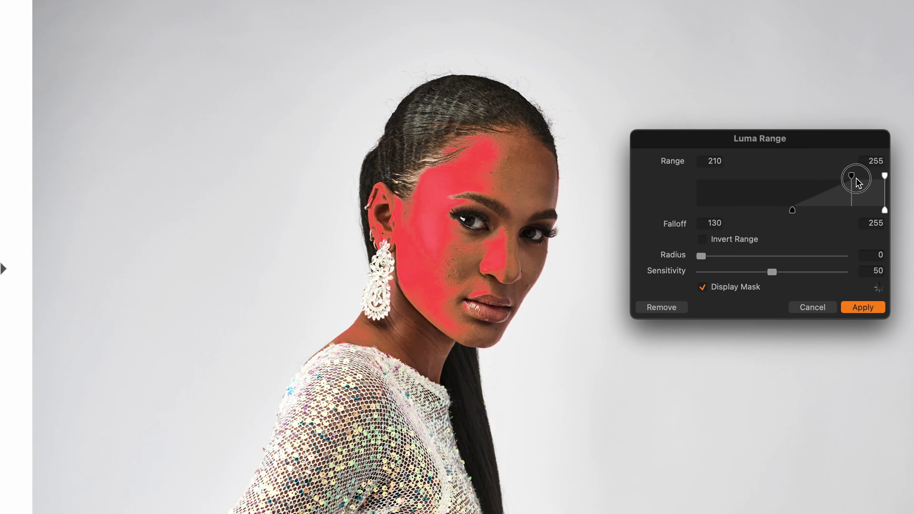
{"action": "key", "text": "Return"}
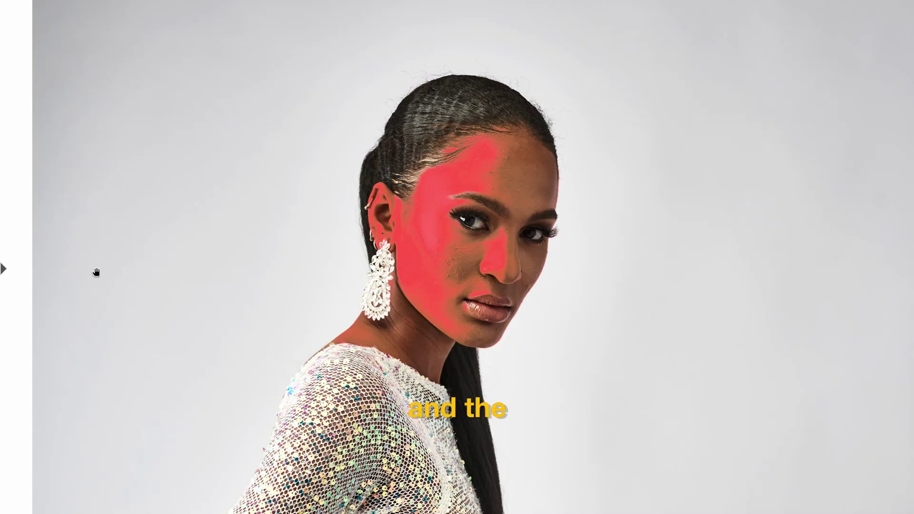
Compare the portrait with the Face Highlight layer off and on, and pull its RGB curve midtone point slightly lower.
{"action": "left_click", "coordinate": [3, 269]}
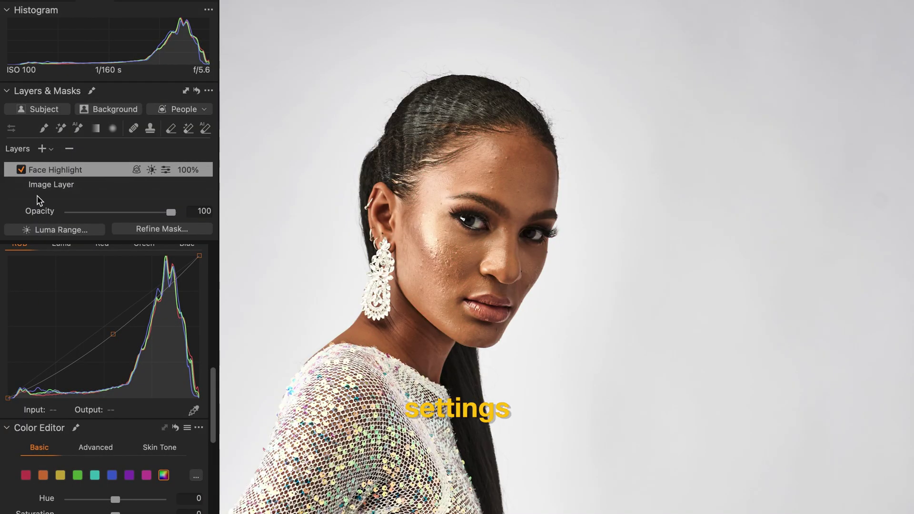
{"action": "left_click", "coordinate": [22, 170]}
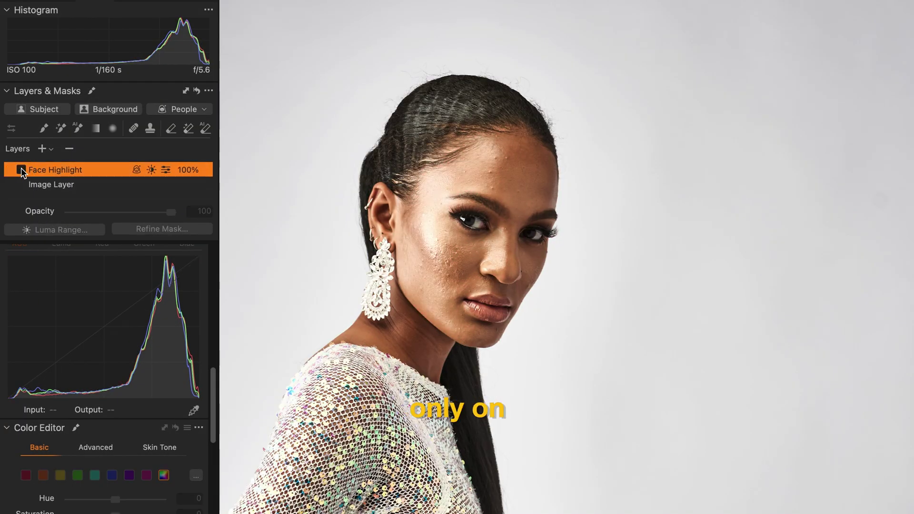
{"action": "left_click", "coordinate": [21, 170]}
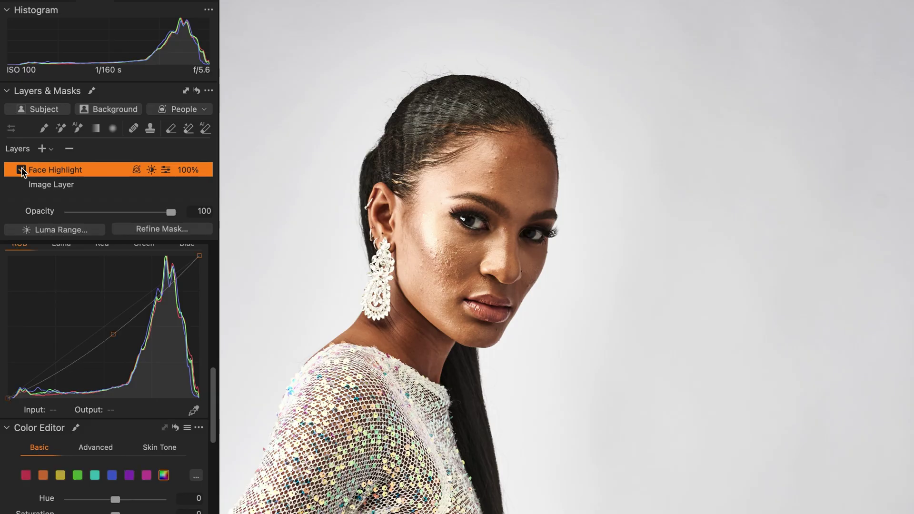
{"action": "left_click", "coordinate": [21, 170]}
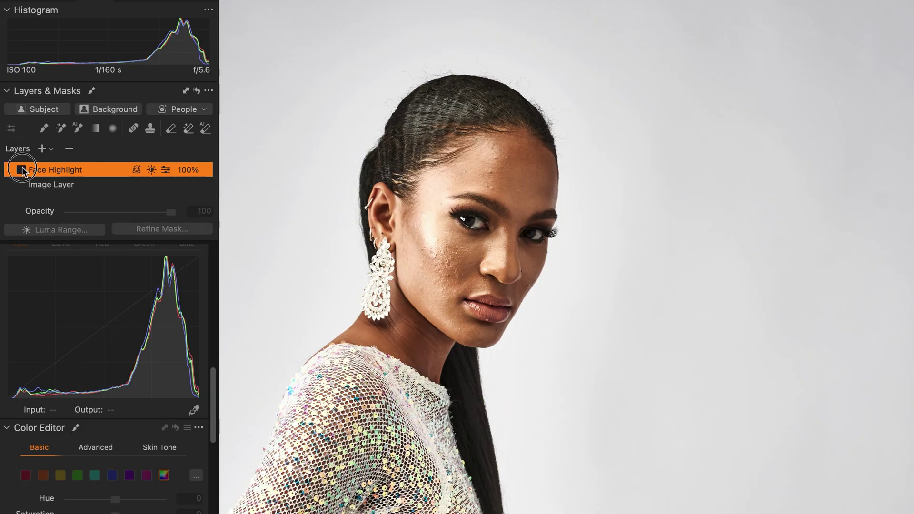
{"action": "left_click", "coordinate": [21, 170]}
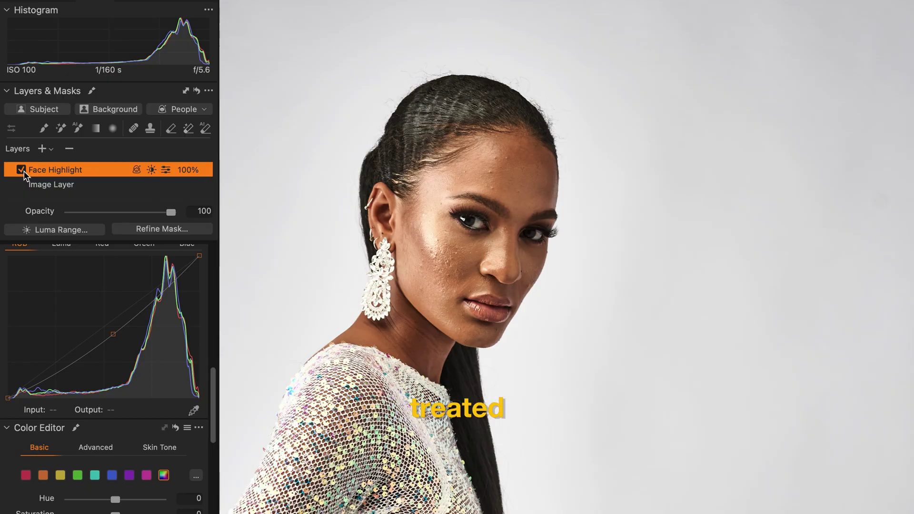
{"action": "mouse_move", "coordinate": [112, 332]}
{"action": "left_mouse_down"}
{"action": "mouse_move", "coordinate": [76, 300]}
{"action": "mouse_move", "coordinate": [114, 340]}
{"action": "left_mouse_up"}
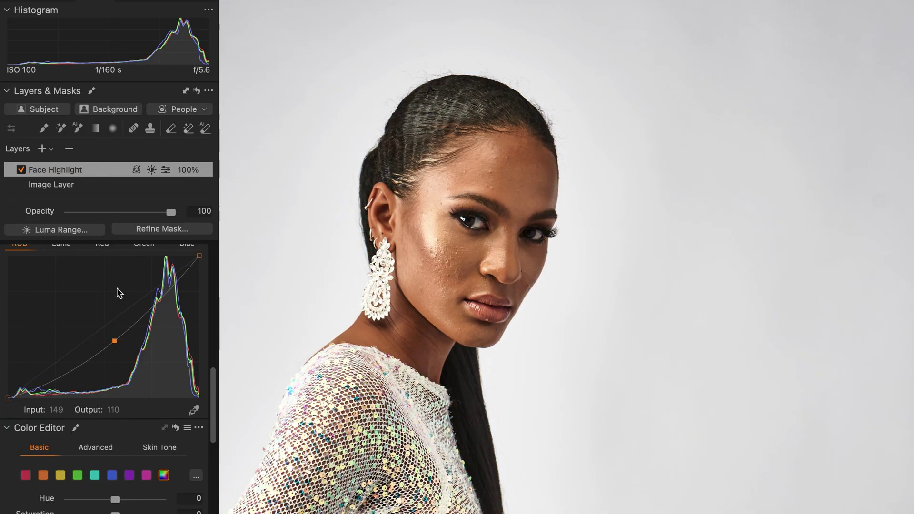
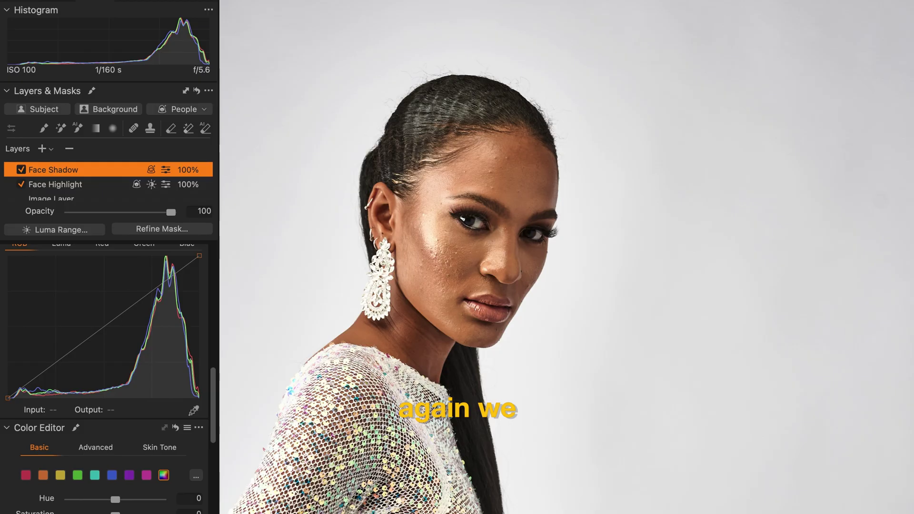
Limit the Face Shadow layer's mask to dark skin with a luma range of 0 to about 72 and upper falloff of about 150.
{"action": "mouse_move", "coordinate": [1, 279]}
{"action": "left_click", "coordinate": [68, 231]}
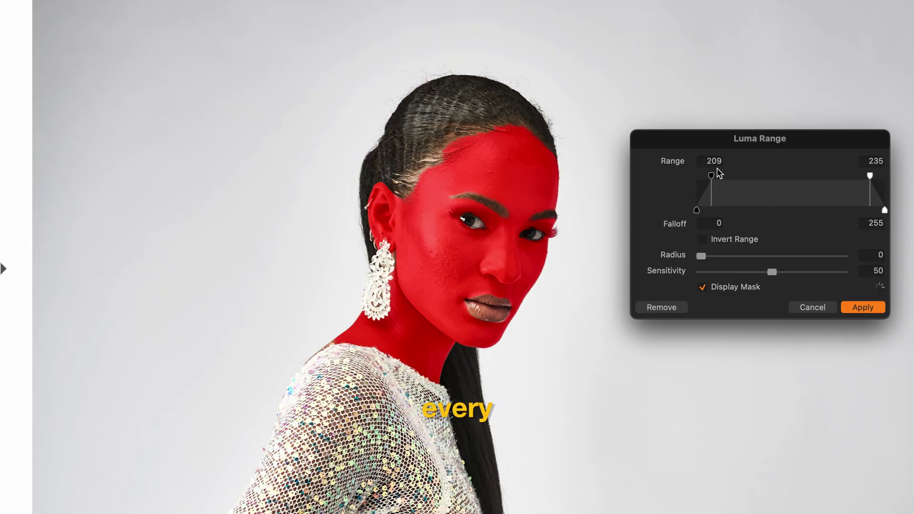
{"action": "left_click_drag", "start_coordinate": [712, 175], "coordinate": [686, 170]}
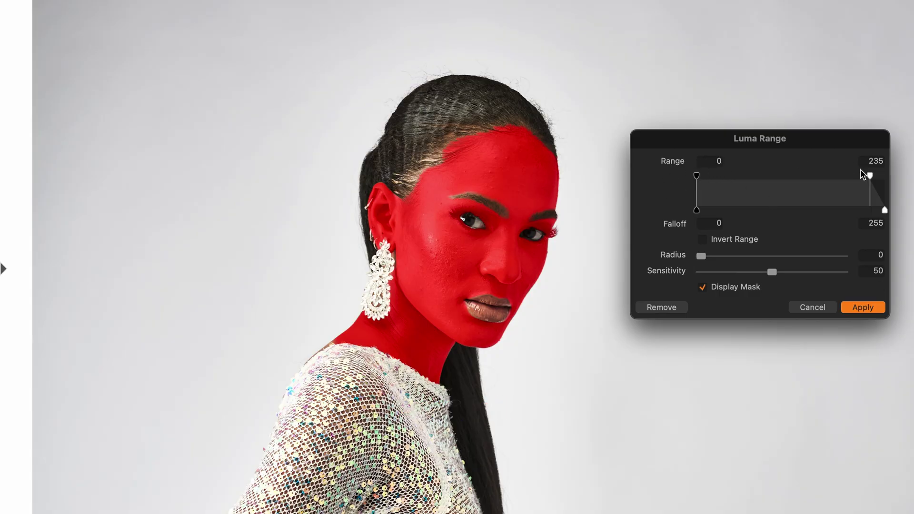
{"action": "left_click_drag", "start_coordinate": [870, 175], "coordinate": [812, 220]}
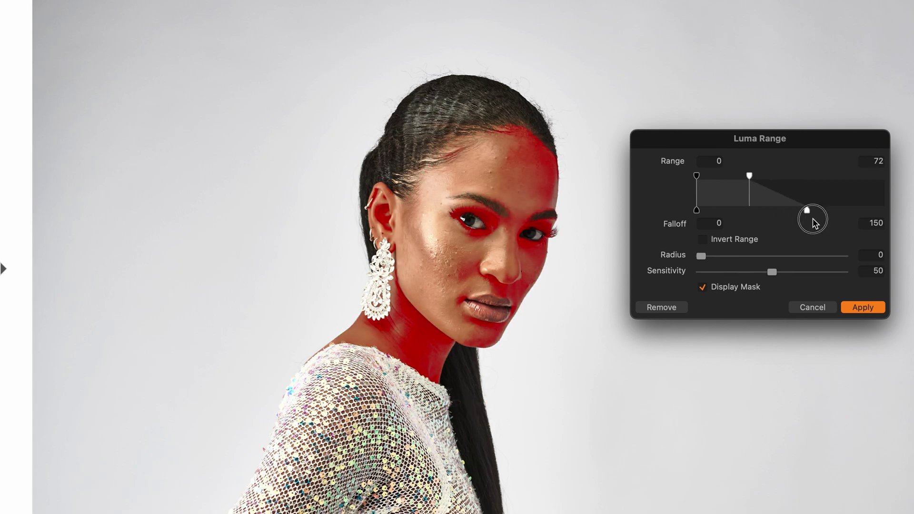
{"action": "left_click_drag", "start_coordinate": [754, 178], "coordinate": [805, 216]}
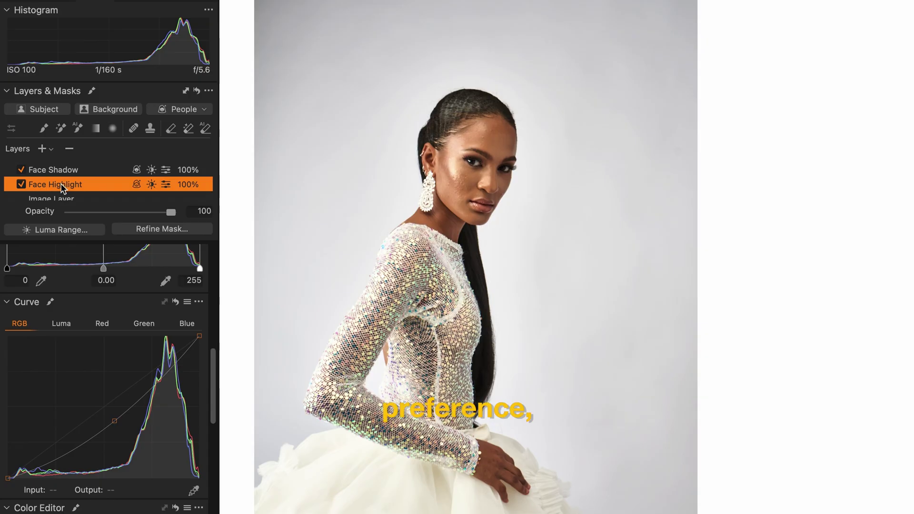
Raise the Face Highlight layer's RGB curve midtone point to soften the darkening, and compare the portrait with the layer off and on.
{"action": "left_click", "coordinate": [21, 184]}
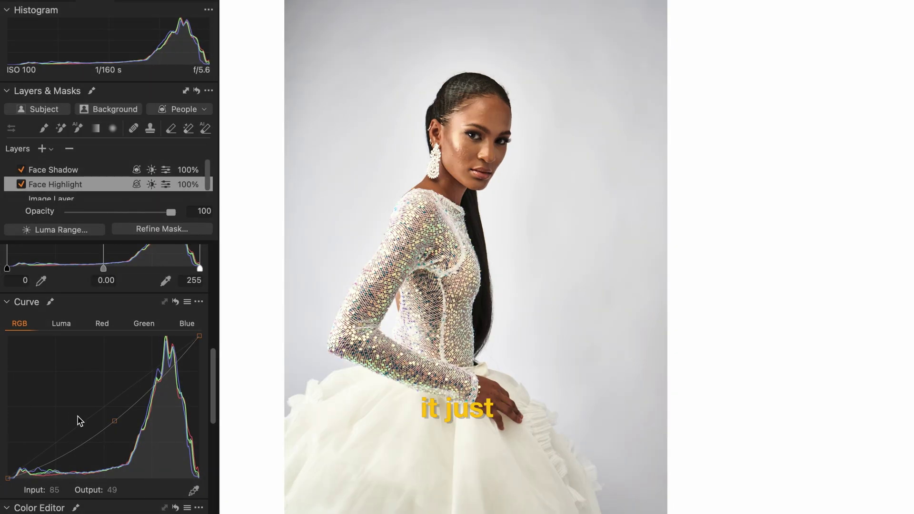
{"action": "left_click_drag", "start_coordinate": [114, 420], "coordinate": [114, 416]}
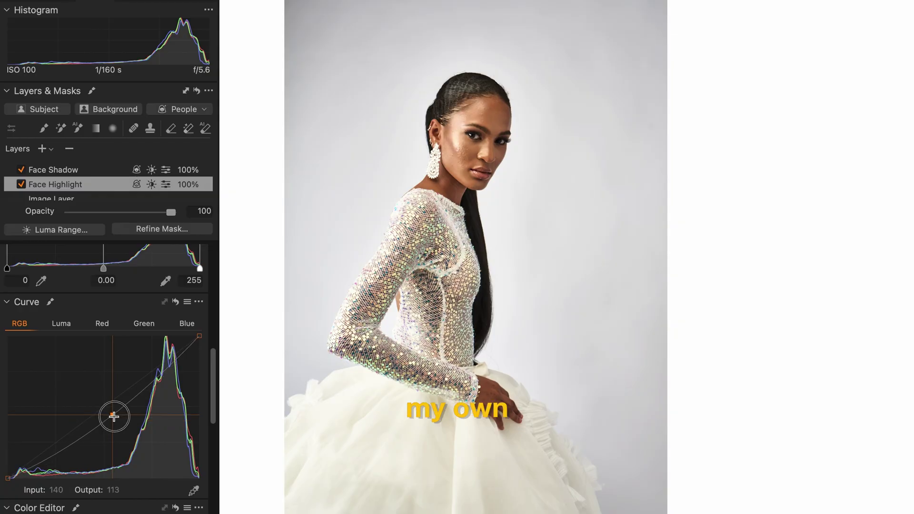
{"action": "left_click", "coordinate": [21, 184]}
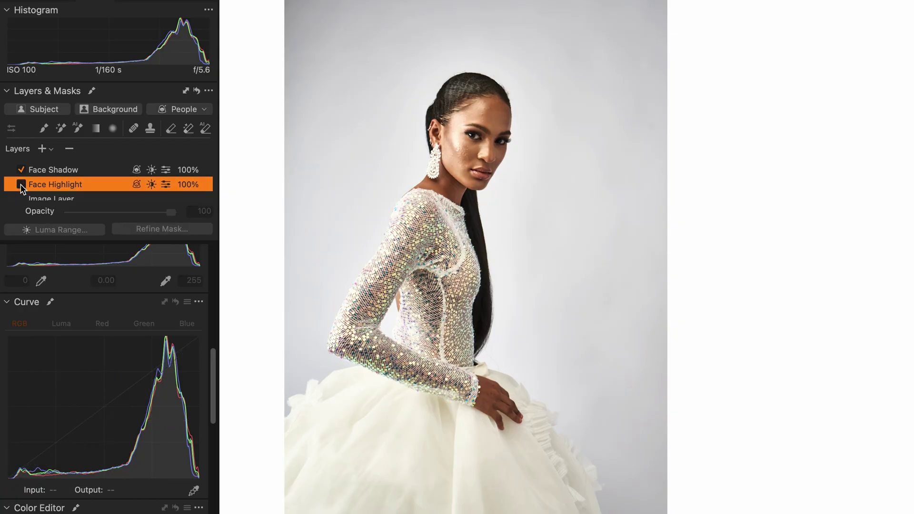
{"action": "left_click", "coordinate": [20, 185]}
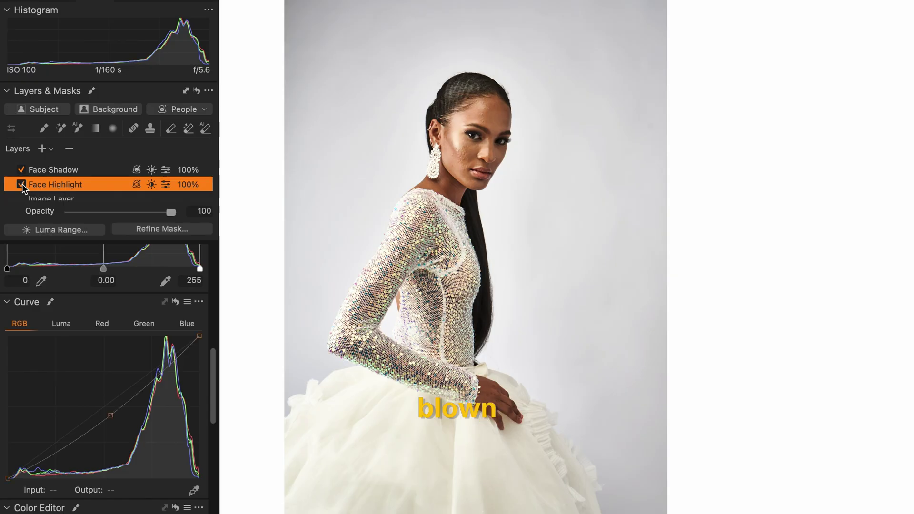
{"action": "left_click_drag", "start_coordinate": [109, 409], "coordinate": [109, 411]}
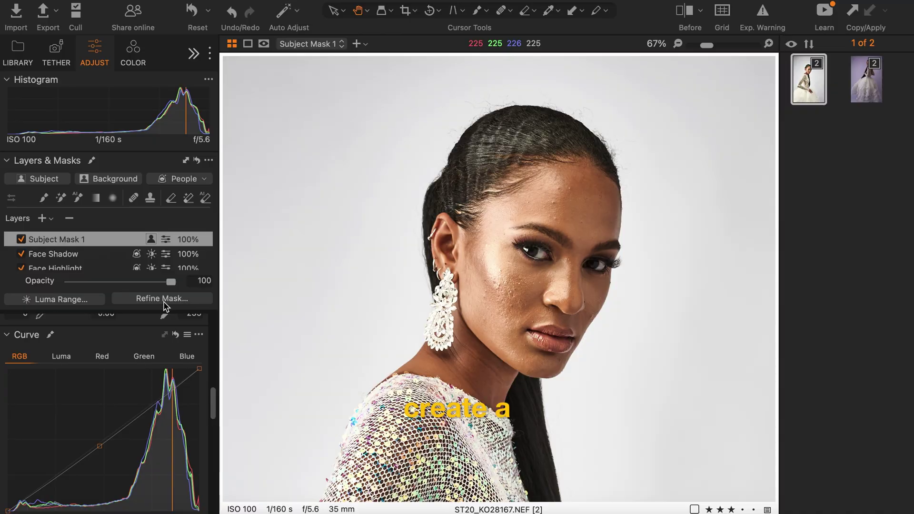
Create a people mask layer covering Body Skin and Face Skin and name it Face.
{"action": "left_click", "coordinate": [184, 178]}
{"action": "left_click", "coordinate": [198, 206]}
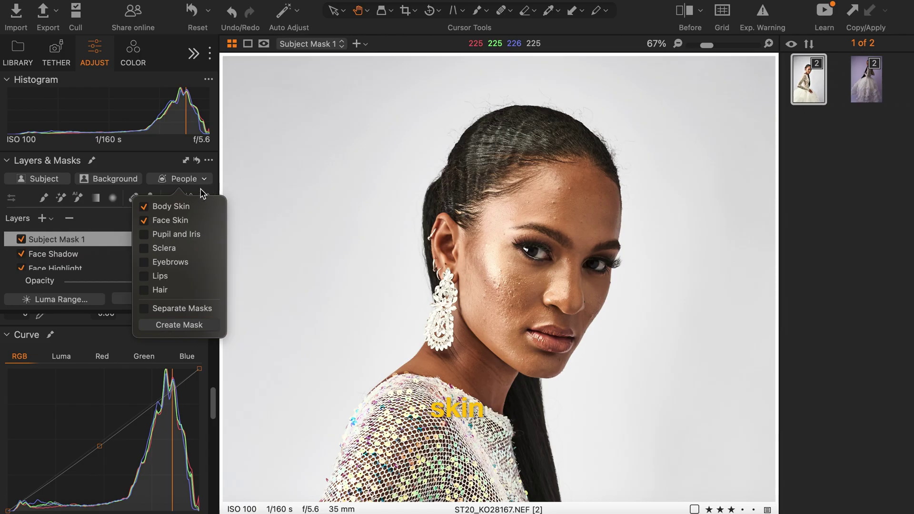
{"action": "left_click", "coordinate": [188, 326]}
Sample the forehead's skin tone for the Face layer in the Color Editor's Skin Tone mode and check the layer's mask coverage.
{"action": "left_click_drag", "start_coordinate": [214, 412], "coordinate": [214, 442]}
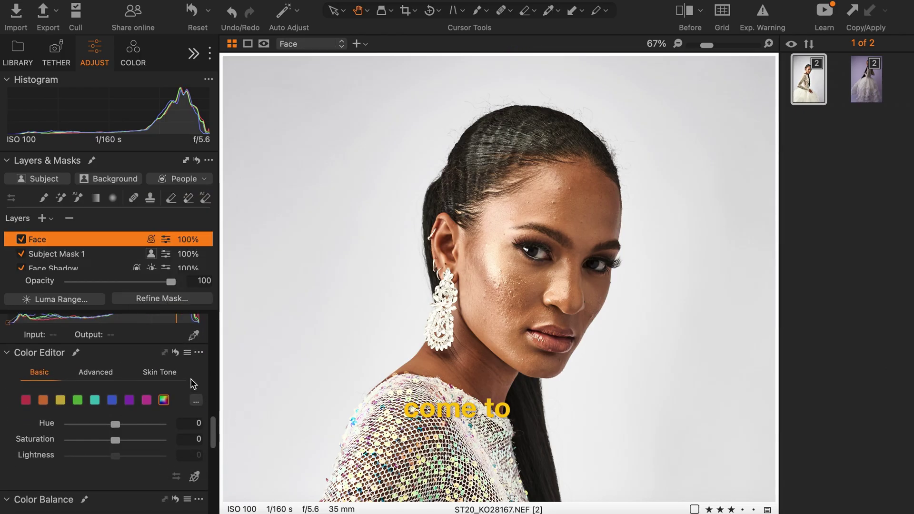
{"action": "left_click", "coordinate": [159, 372]}
{"action": "left_click", "coordinate": [560, 217]}
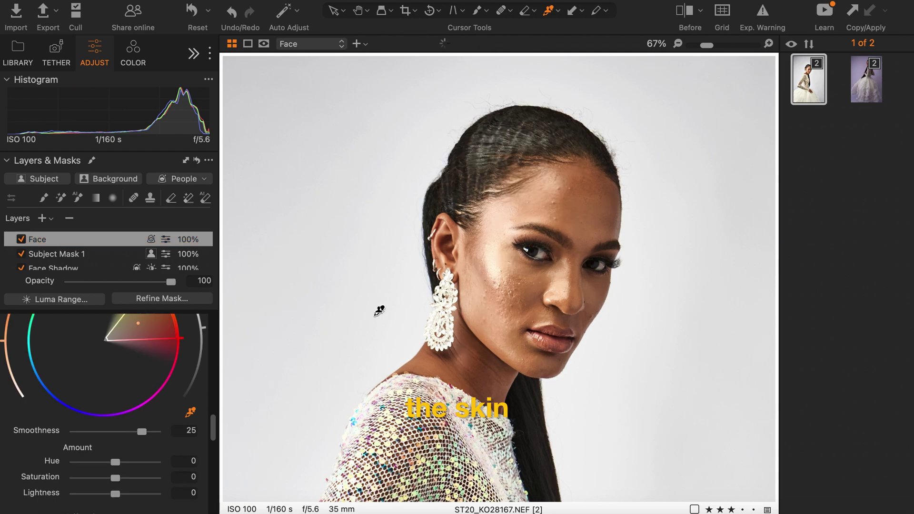
{"action": "key", "text": "m"}
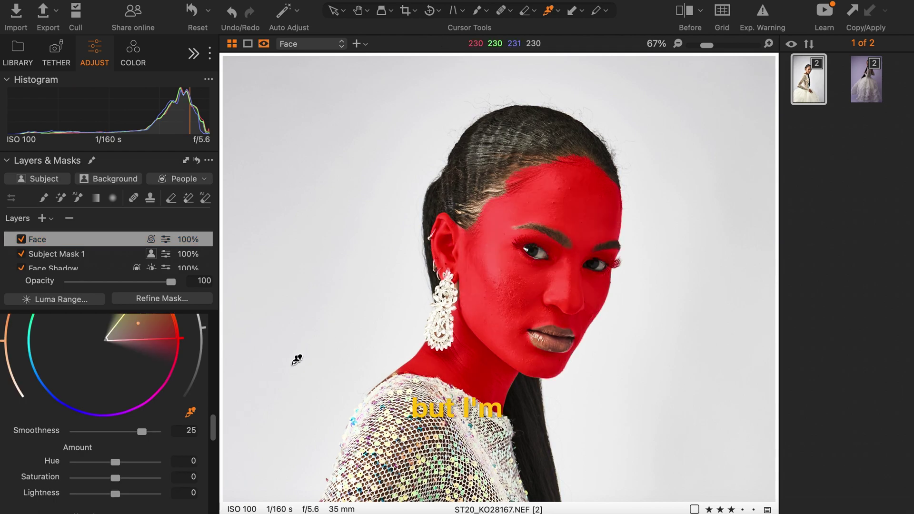
{"action": "key", "text": "m"}
Brighten the skin on the Face layer by lifting its RGB curve with one point in the upper midtones, judging the whole portrait.
{"action": "left_click_drag", "start_coordinate": [212, 433], "coordinate": [216, 387]}
{"action": "key", "text": "super+0"}
{"action": "left_click_drag", "start_coordinate": [147, 387], "coordinate": [132, 384]}
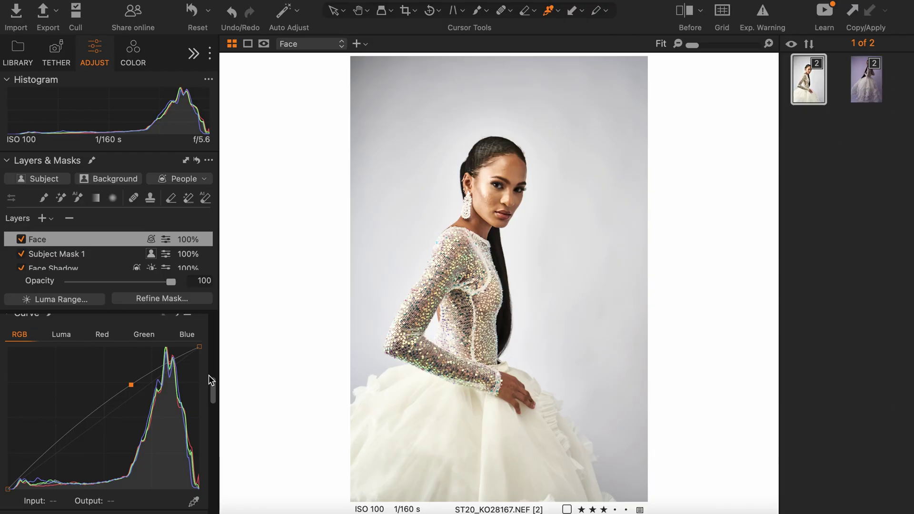
Create one combined people mask layer covering Body Skin, Face Skin, Pupil and Iris, Sclera, Eyebrows and Lips, leaving out Hair.
{"action": "key", "text": "super+plus"}
{"action": "key", "text": "super+plus"}
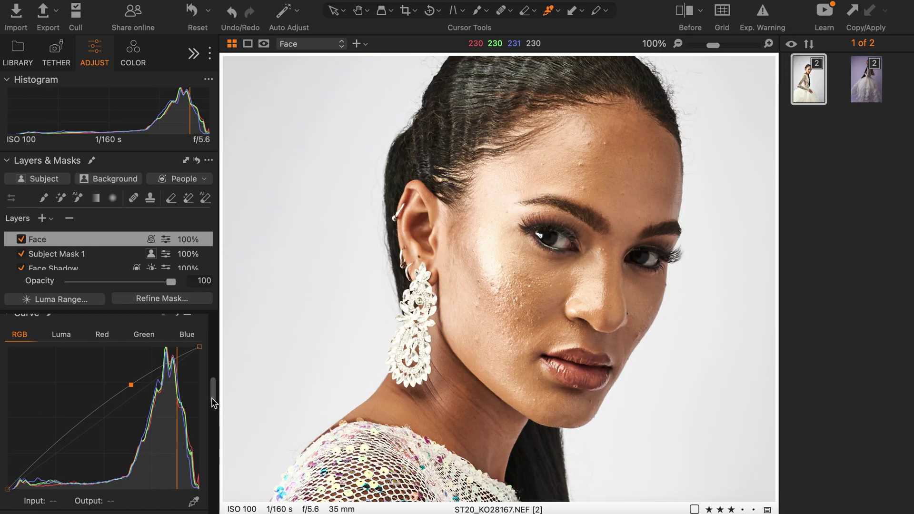
{"action": "scroll", "coordinate": [213, 402], "scroll_direction": "up", "scroll_amount": 5}
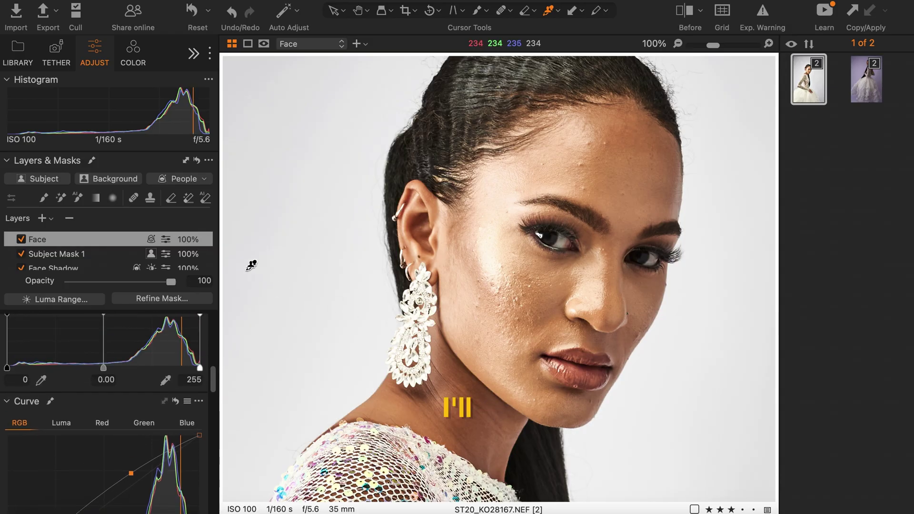
{"action": "left_click", "coordinate": [204, 180]}
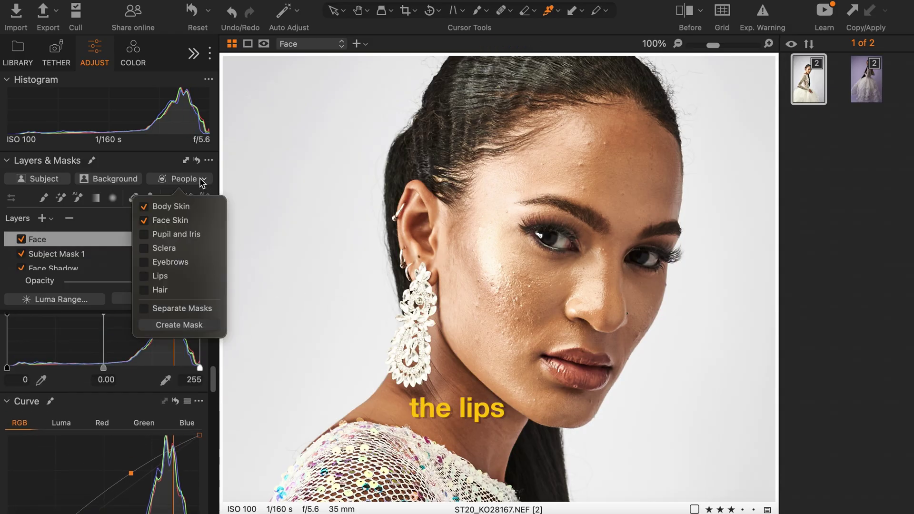
{"action": "left_click", "coordinate": [202, 181]}
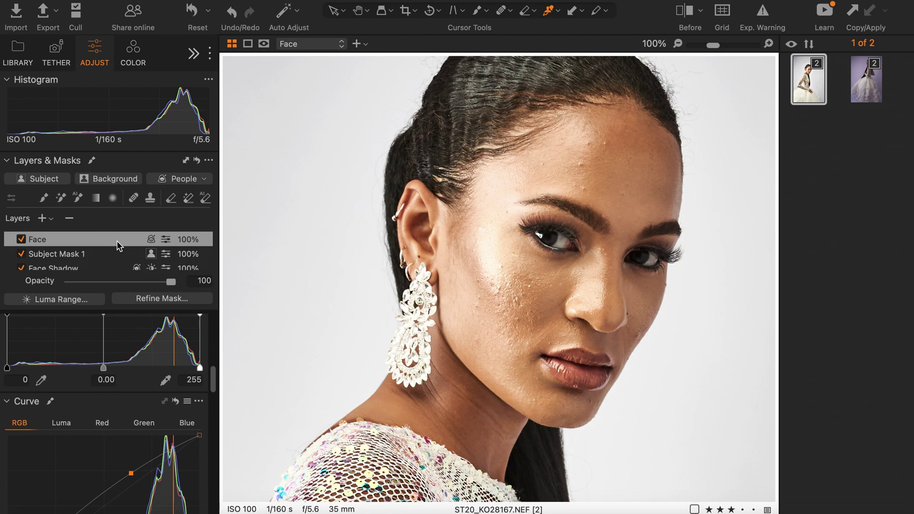
{"action": "left_click", "coordinate": [202, 181]}
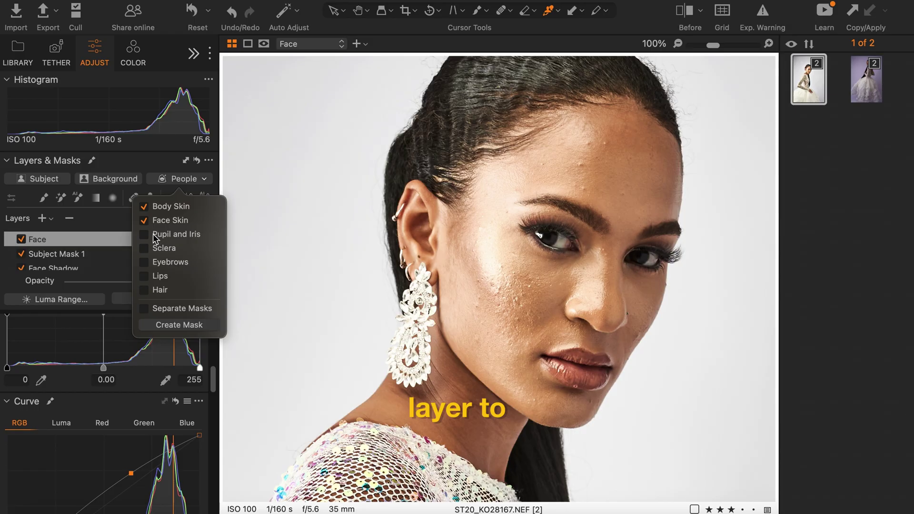
{"action": "left_click", "coordinate": [150, 280]}
{"action": "left_click", "coordinate": [149, 293]}
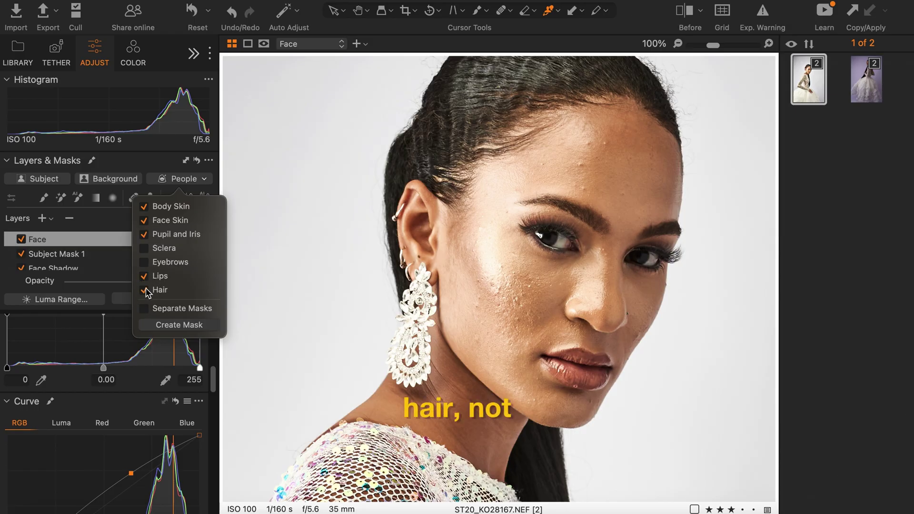
{"action": "left_click", "coordinate": [144, 291]}
{"action": "left_click", "coordinate": [145, 262]}
{"action": "left_click", "coordinate": [146, 248]}
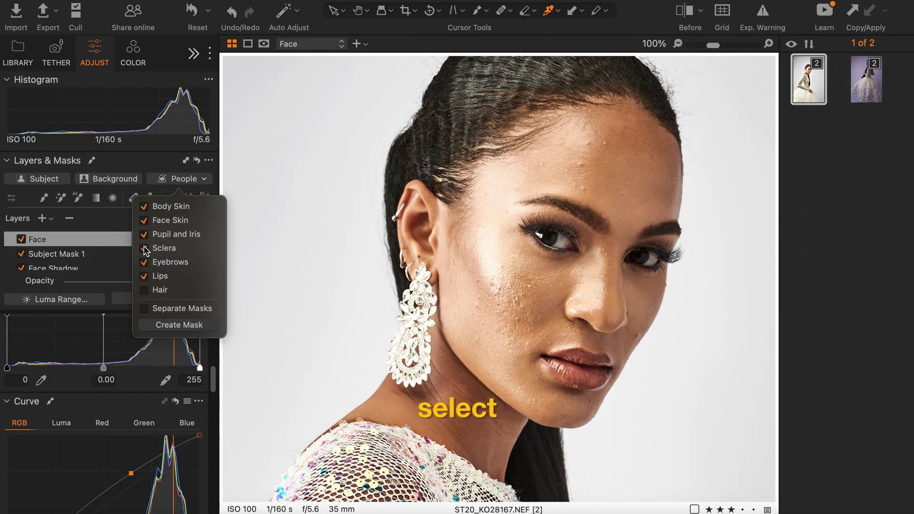
{"action": "left_click", "coordinate": [179, 325]}
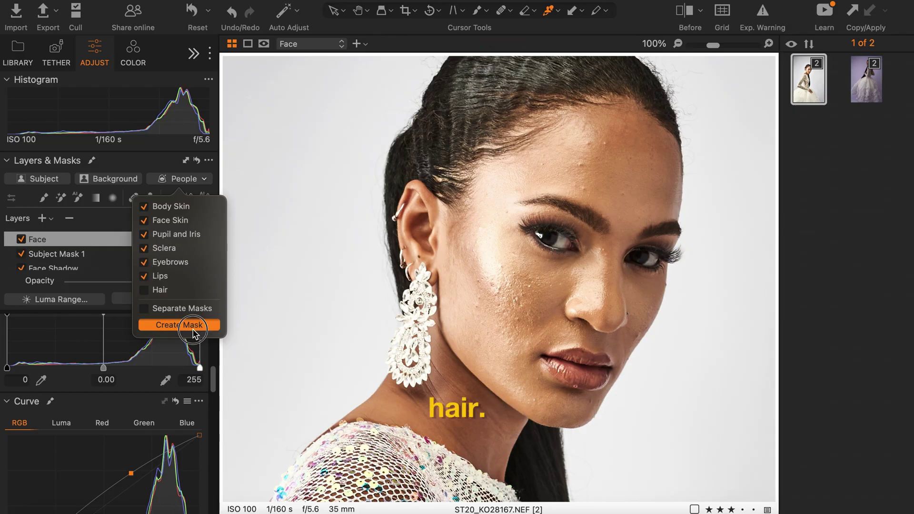
Create separate people mask layers for the Sclera and for Pupil and Iris, checking the coverage of the full face mask and the Sclera mask.
{"action": "left_click", "coordinate": [76, 254]}
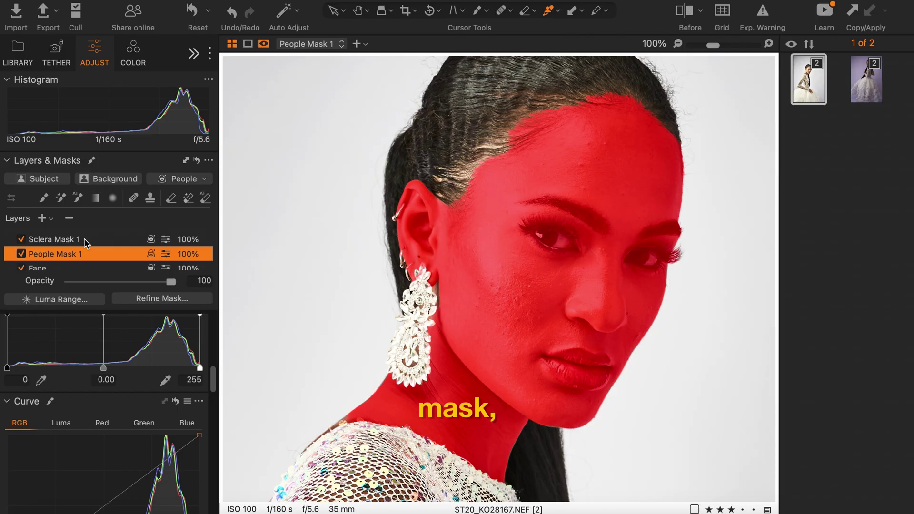
{"action": "left_click", "coordinate": [85, 241]}
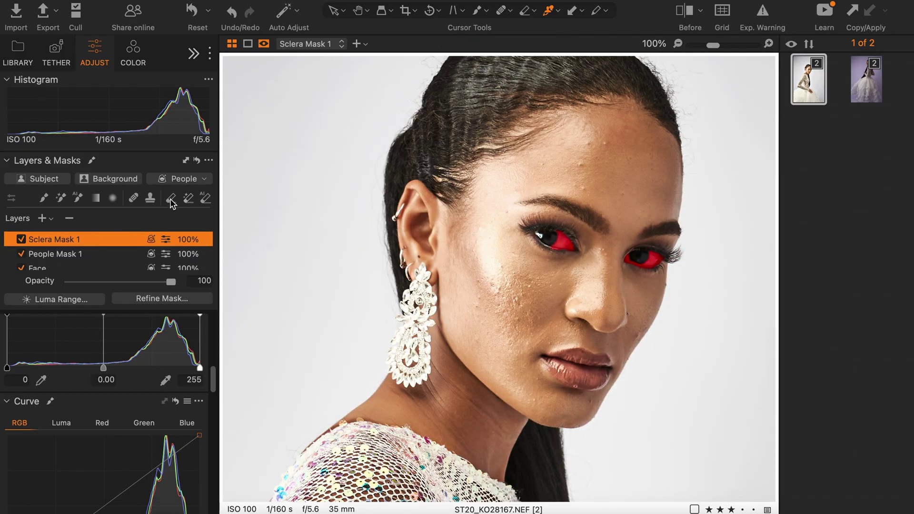
{"action": "left_click", "coordinate": [204, 179]}
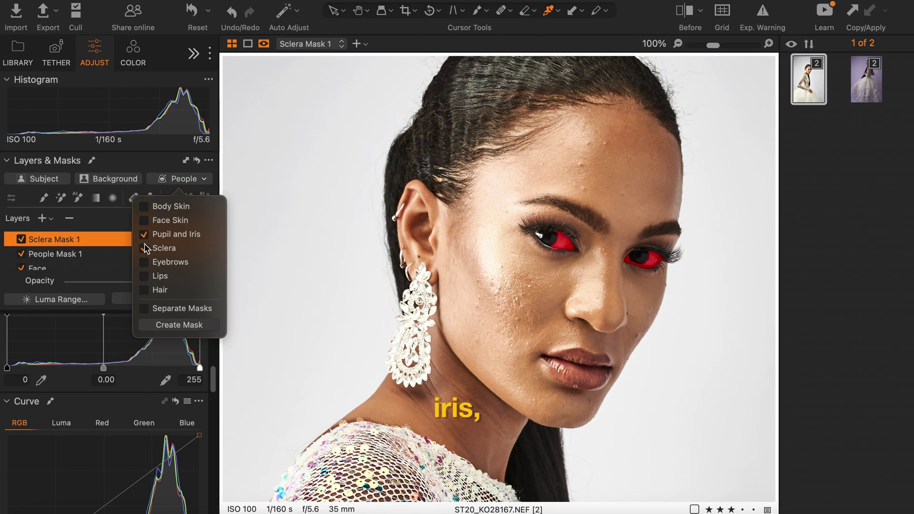
{"action": "left_click", "coordinate": [190, 325]}
Brighten People Mask 1 with the Face layer off, lifting the RGB curve's midtones and setting Highlight to -57 and layer opacity to 74.
{"action": "left_click", "coordinate": [92, 262]}
{"action": "left_click", "coordinate": [96, 251]}
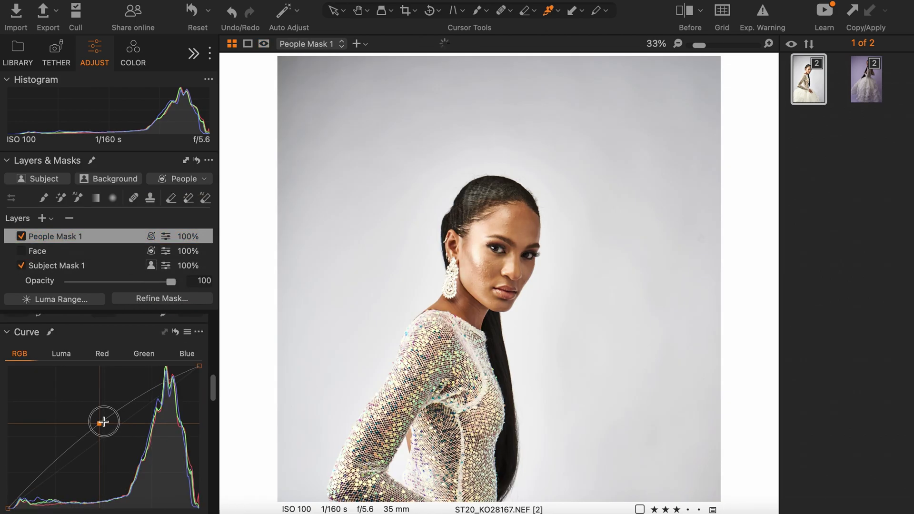
{"action": "scroll", "coordinate": [102, 418], "scroll_direction": "down", "scroll_amount": 5}
{"action": "left_click_drag", "start_coordinate": [115, 443], "coordinate": [89, 443]}
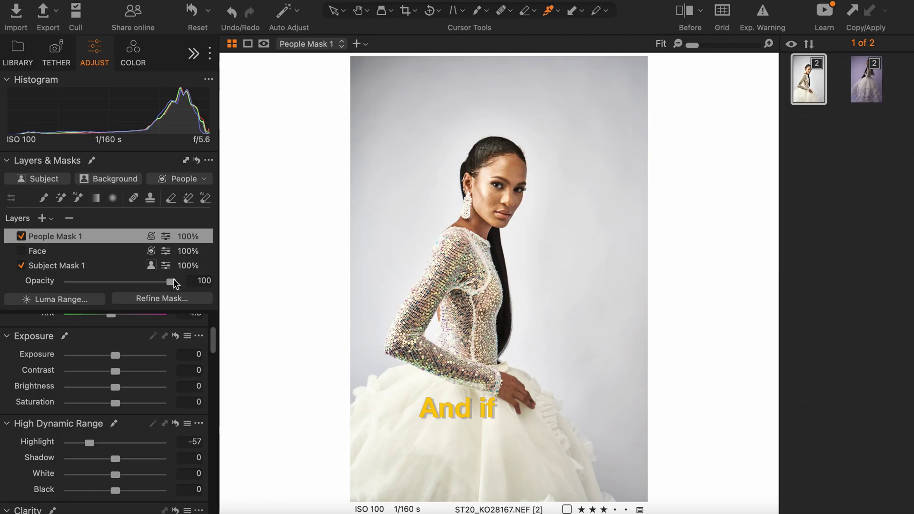
{"action": "left_click_drag", "start_coordinate": [174, 281], "coordinate": [151, 284]}
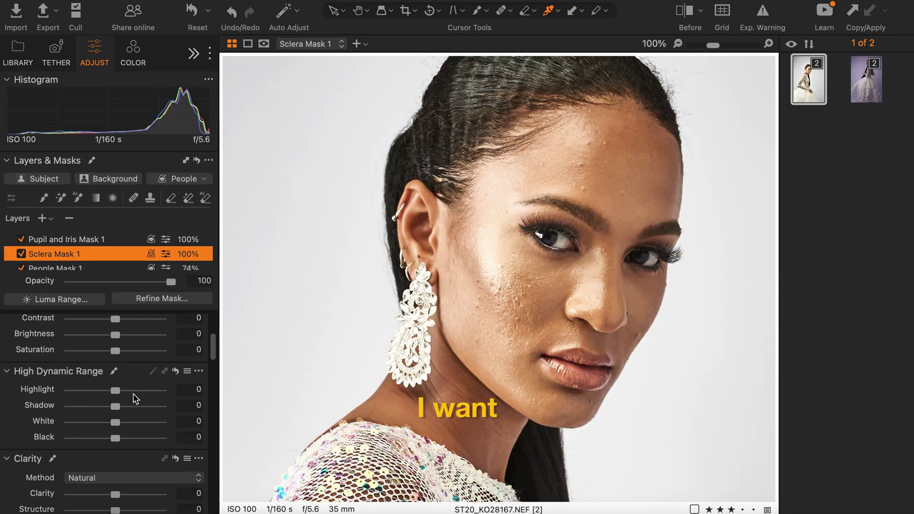
Adjust the whites of the eyes on Sclera Mask 1 with the RGB curve.
{"action": "scroll", "coordinate": [133, 394], "scroll_direction": "down", "scroll_amount": 10}
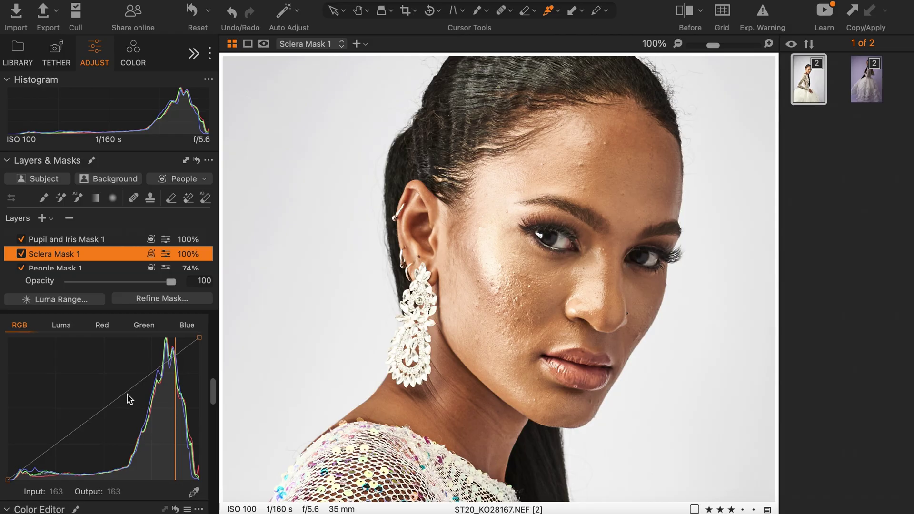
{"action": "left_click_drag", "start_coordinate": [155, 376], "coordinate": [92, 390]}
{"action": "scroll", "coordinate": [137, 376], "scroll_direction": "up", "scroll_amount": 10}
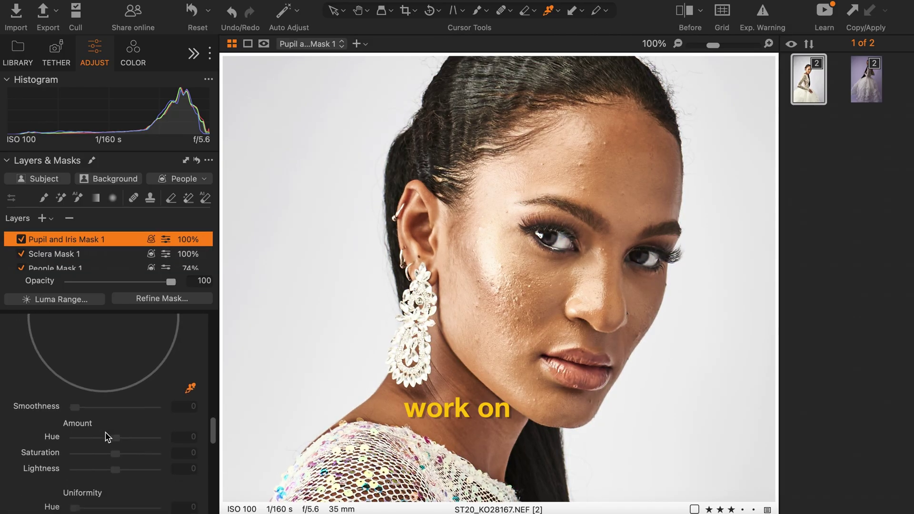
Shift the irises toward blue on Pupil and Iris Mask 1 with the master Color Balance wheel.
{"action": "scroll", "coordinate": [105, 433], "scroll_direction": "up", "scroll_amount": 3}
{"action": "scroll", "coordinate": [98, 419], "scroll_direction": "down", "scroll_amount": 5}
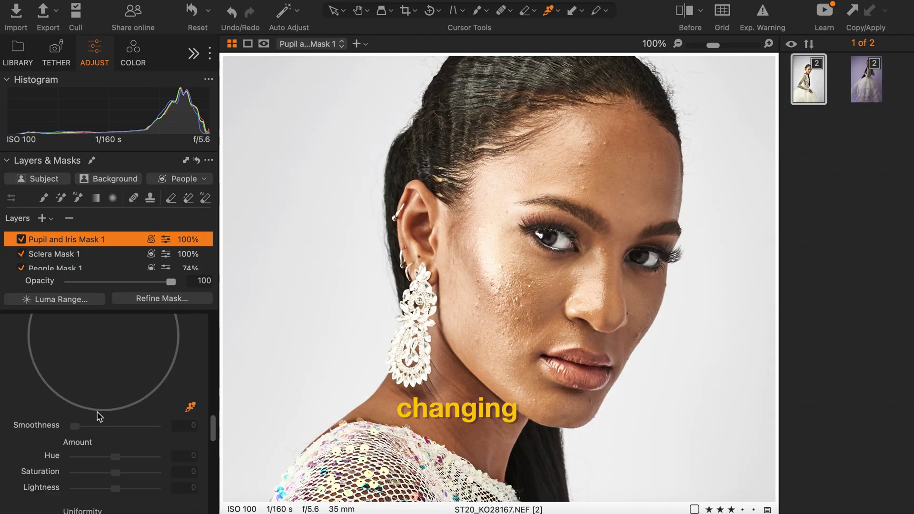
{"action": "scroll", "coordinate": [97, 417], "scroll_direction": "down", "scroll_amount": 3}
{"action": "scroll", "coordinate": [98, 416], "scroll_direction": "up", "scroll_amount": 3}
{"action": "scroll", "coordinate": [98, 417], "scroll_direction": "down", "scroll_amount": 6}
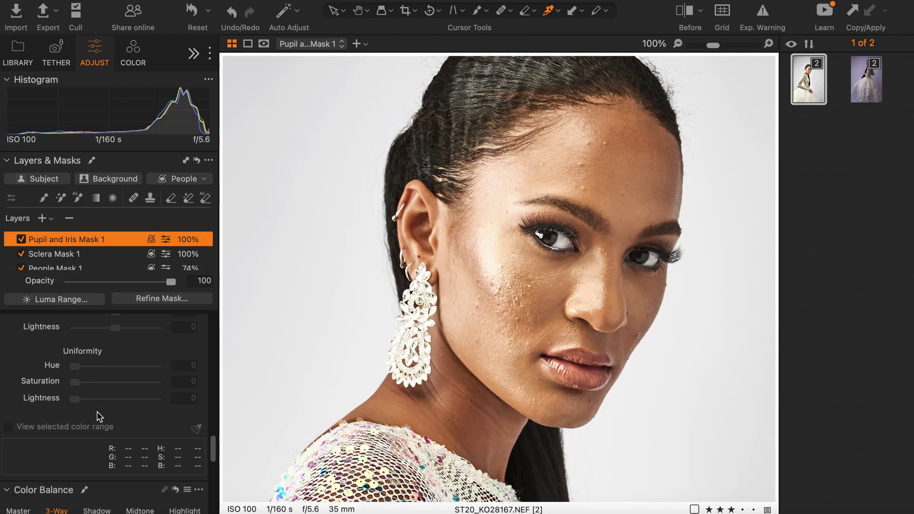
{"action": "left_click", "coordinate": [18, 350]}
{"action": "left_click_drag", "start_coordinate": [97, 439], "coordinate": [22, 481]}
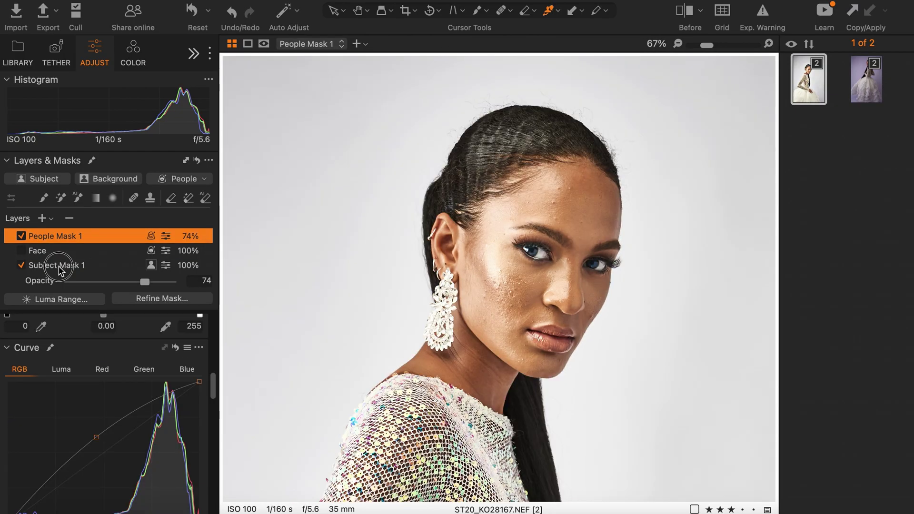
Create a new people mask layer covering only the Lips, placed above Pupil and Iris Mask 1.
{"action": "left_click", "coordinate": [58, 267]}
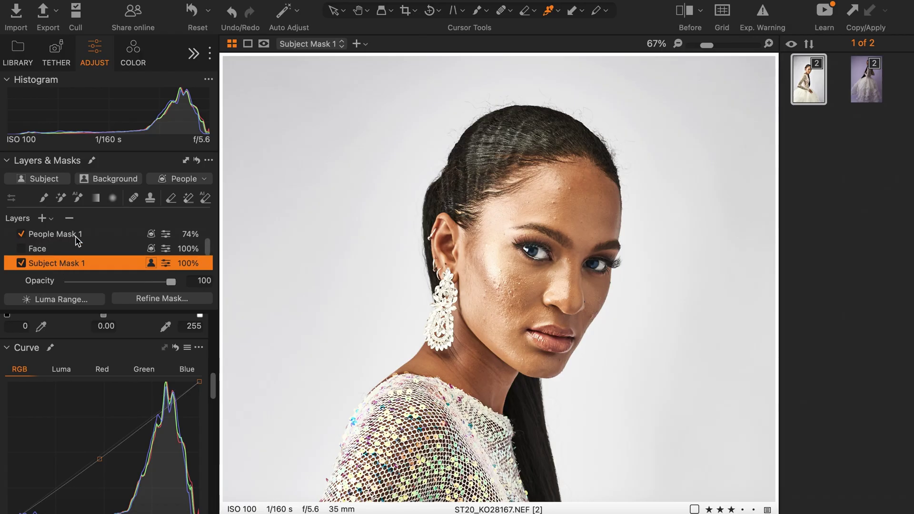
{"action": "scroll", "coordinate": [78, 243], "scroll_direction": "up", "scroll_amount": 2}
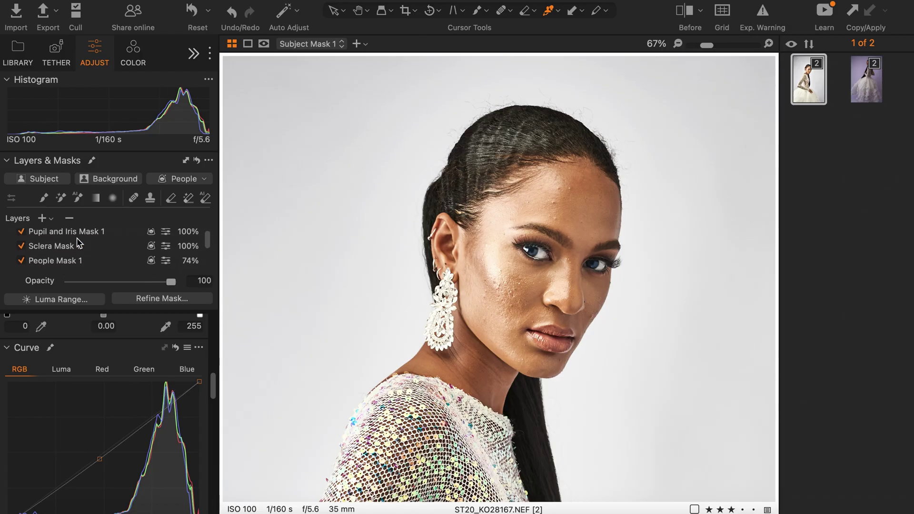
{"action": "left_click", "coordinate": [85, 240]}
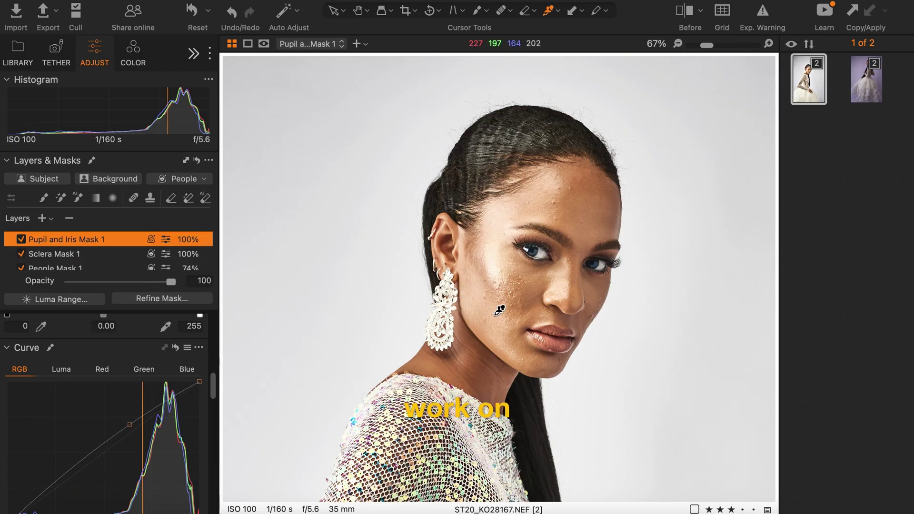
{"action": "left_click", "coordinate": [202, 181]}
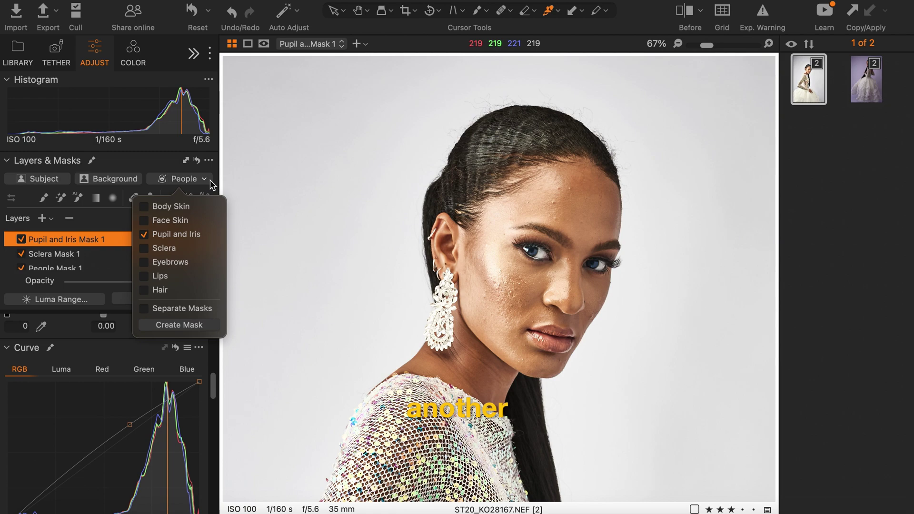
{"action": "left_click", "coordinate": [162, 234]}
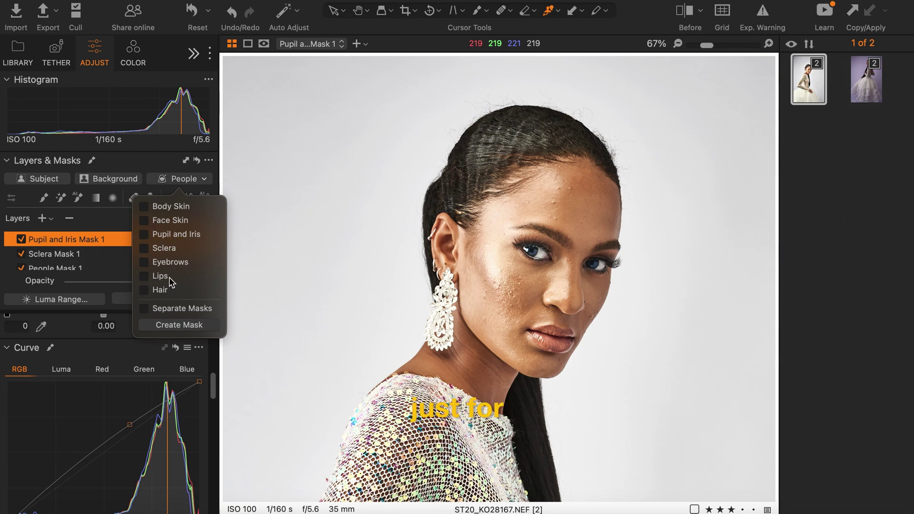
{"action": "left_click", "coordinate": [180, 328]}
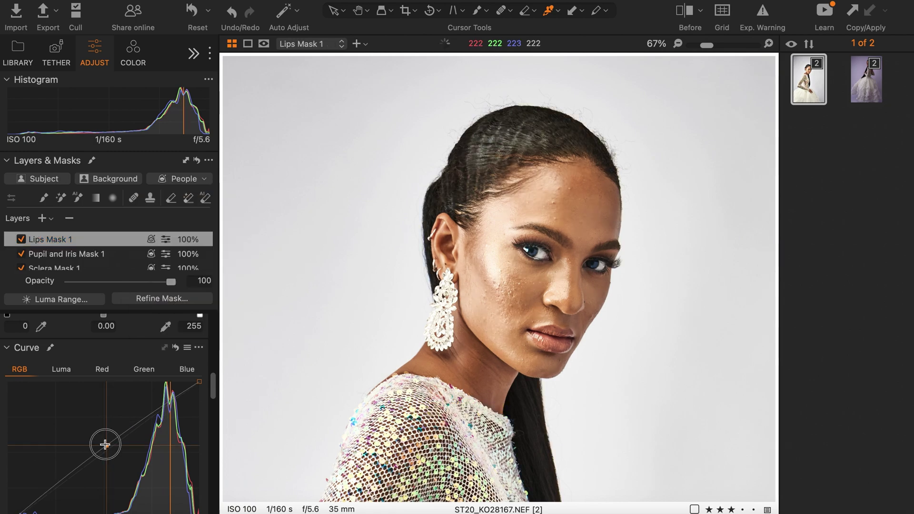
Enhance the lips on Lips Mask 1 with an RGB curve adjustment and Contrast 6, and set the layer opacity to 66.
{"action": "scroll", "coordinate": [106, 442], "scroll_direction": "down", "scroll_amount": 5}
{"action": "left_click_drag", "start_coordinate": [115, 422], "coordinate": [101, 425]}
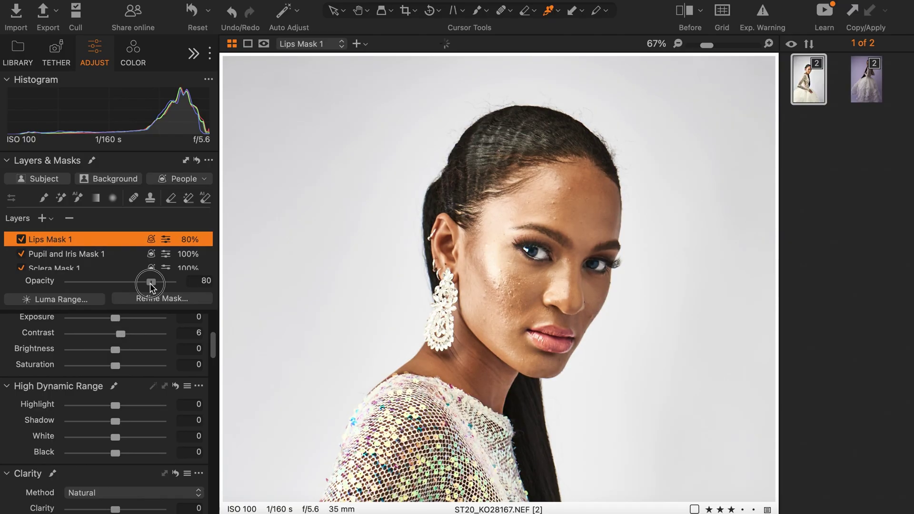
{"action": "scroll", "coordinate": [123, 376], "scroll_direction": "up", "scroll_amount": 3}
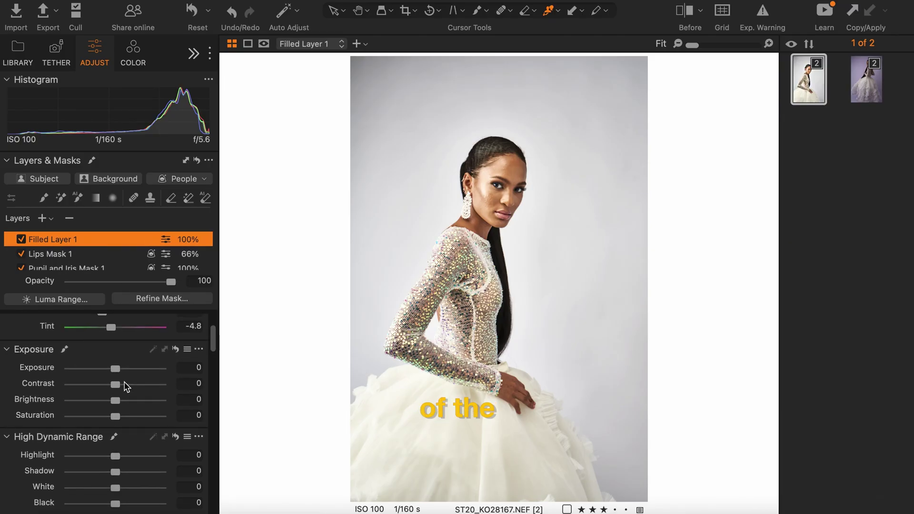
Sample the forehead's skin tone on a new filled layer in the Color Editor's Skin Tone mode and adjust its Hue amount.
{"action": "scroll", "coordinate": [122, 383], "scroll_direction": "down", "scroll_amount": 3}
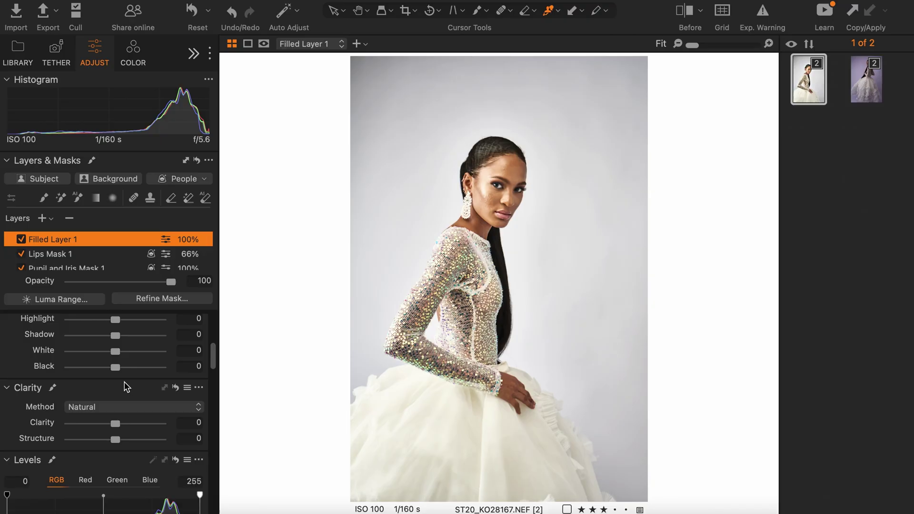
{"action": "scroll", "coordinate": [116, 388], "scroll_direction": "down", "scroll_amount": 4}
{"action": "scroll", "coordinate": [107, 399], "scroll_direction": "down", "scroll_amount": 6}
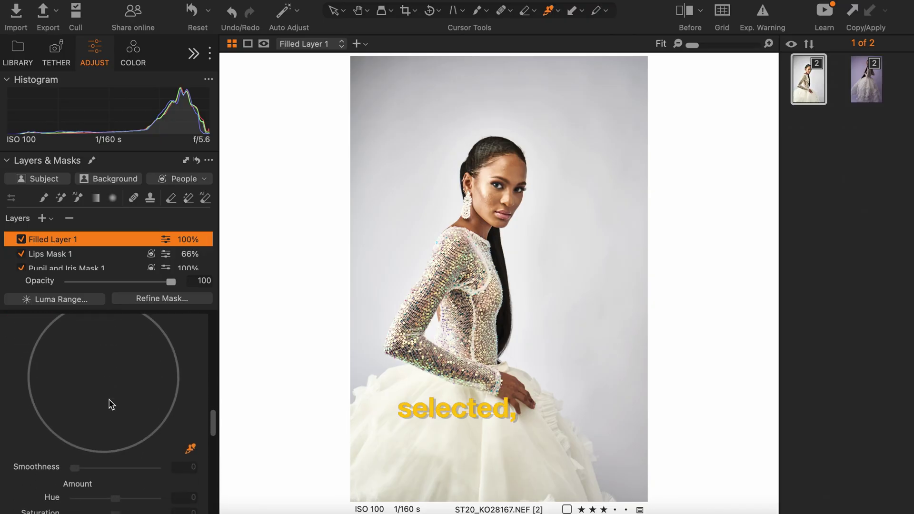
{"action": "scroll", "coordinate": [92, 404], "scroll_direction": "up", "scroll_amount": 6}
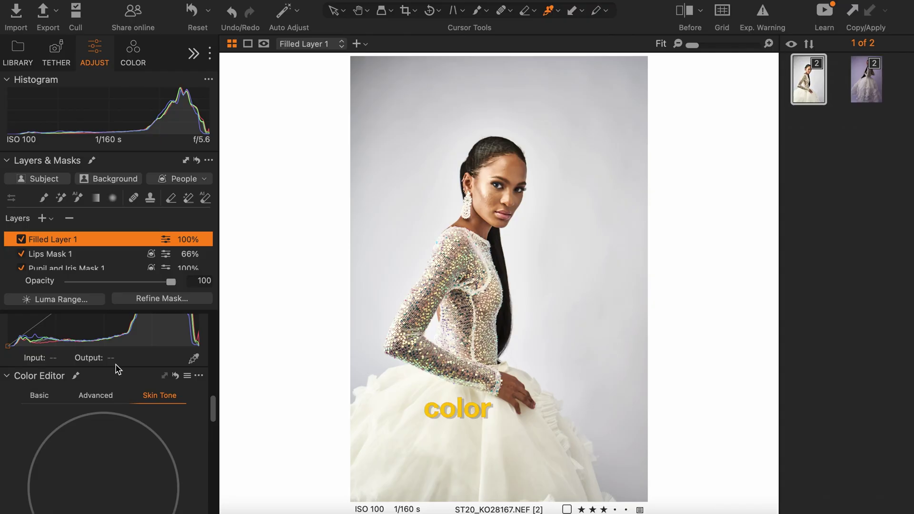
{"action": "left_click", "coordinate": [515, 158]}
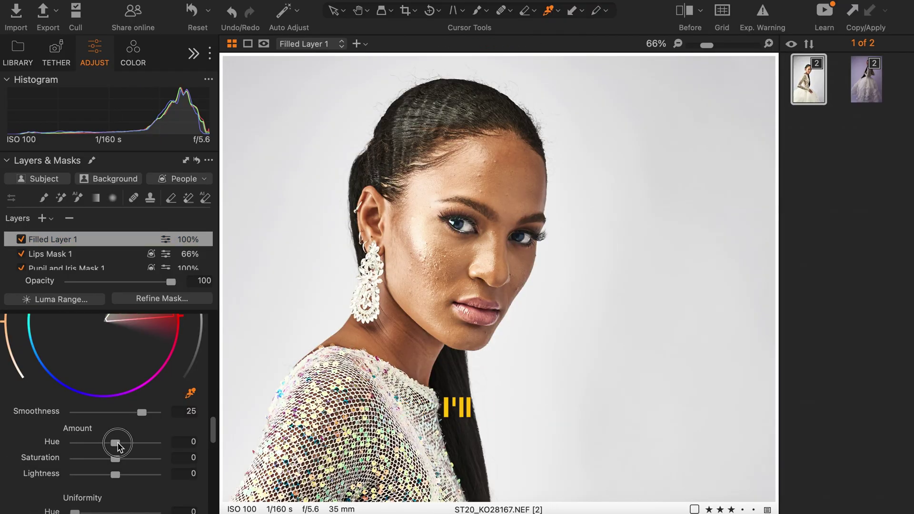
{"action": "left_click_drag", "start_coordinate": [116, 441], "coordinate": [85, 464]}
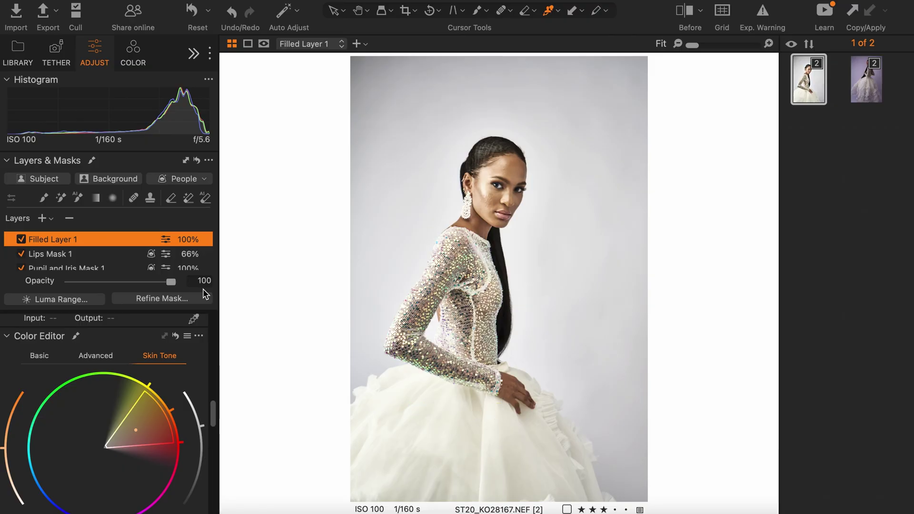
Add a new filled layer above Filled Layer 1 and open the face retouching controls for it.
{"action": "left_click", "coordinate": [199, 180]}
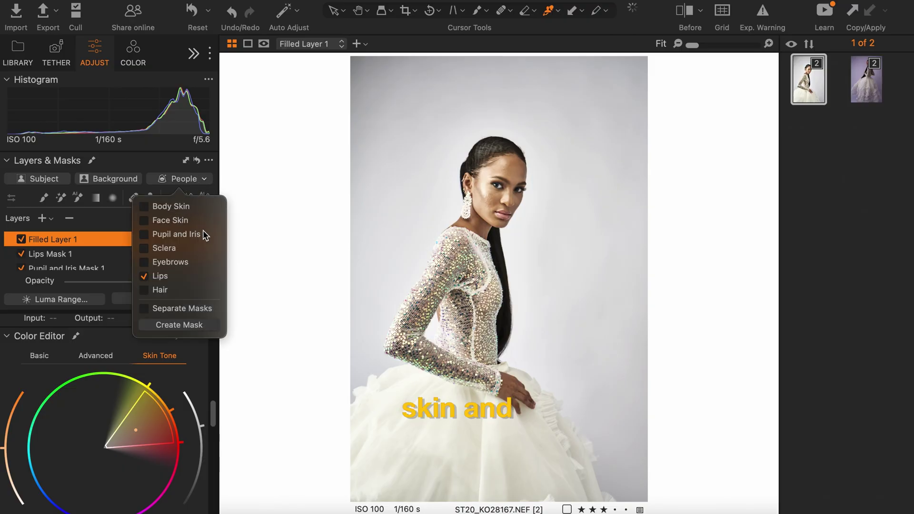
{"action": "left_click", "coordinate": [196, 174]}
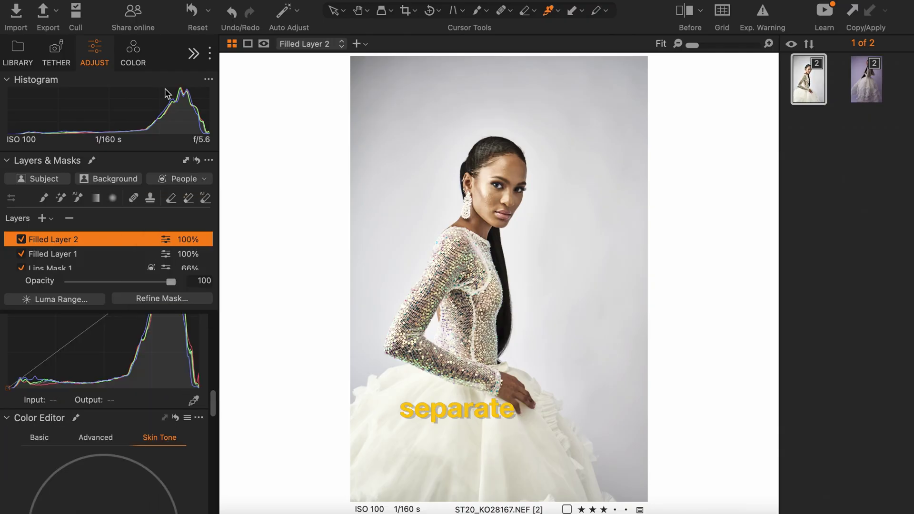
{"action": "left_click", "coordinate": [193, 54]}
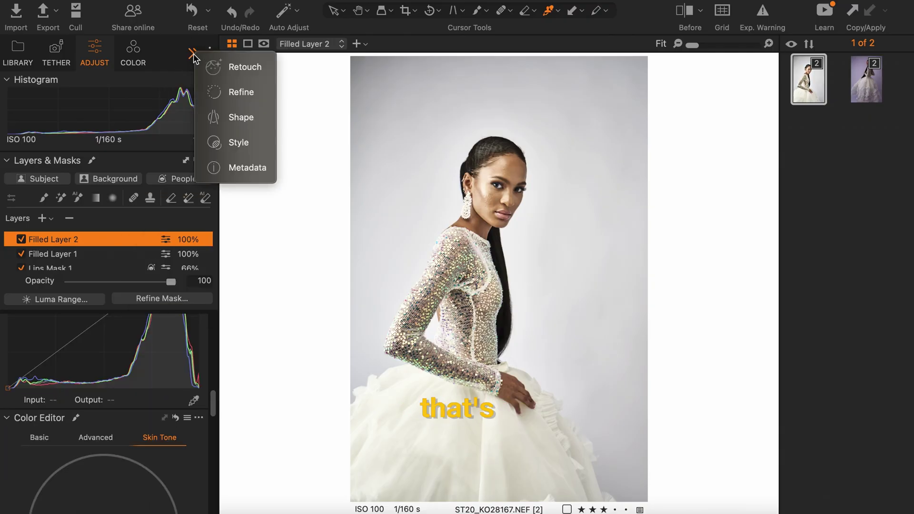
{"action": "left_click", "coordinate": [233, 73]}
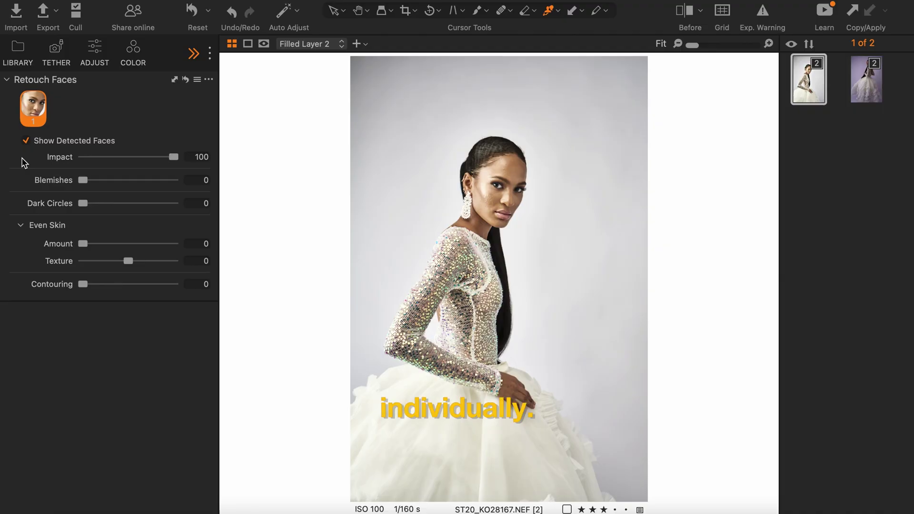
Retouch the detected face with Blemishes 86, Dark Circles 57, Even Skin Amount 89, Texture 66 and Contouring 21.
{"action": "scroll", "coordinate": [487, 198], "scroll_direction": "up", "scroll_amount": 3}
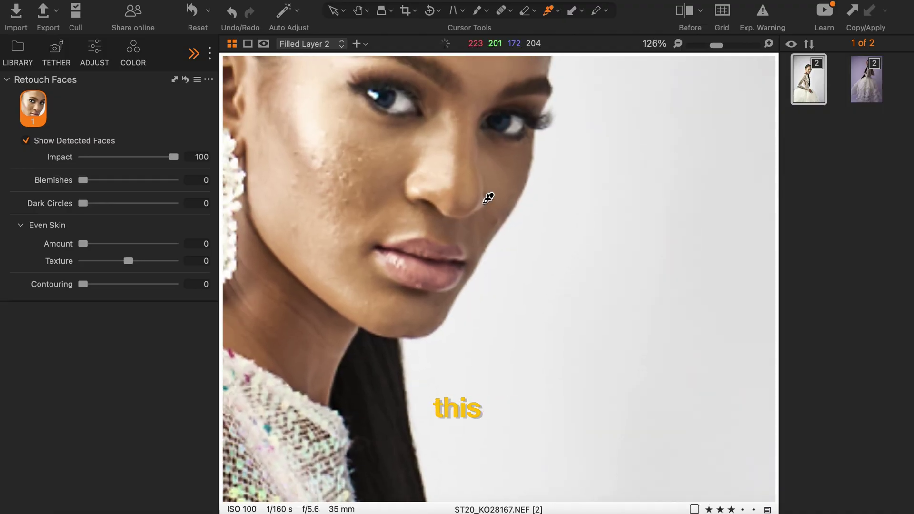
{"action": "left_click_drag", "start_coordinate": [426, 181], "coordinate": [541, 301]}
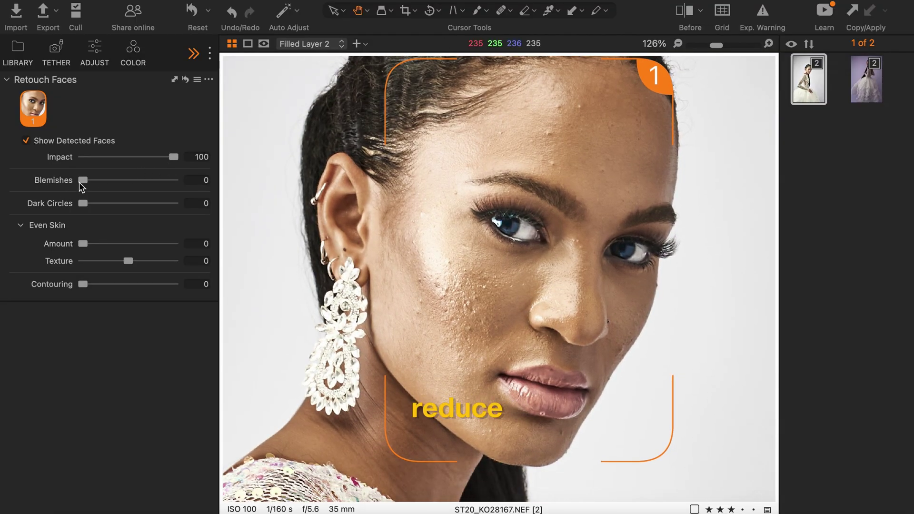
{"action": "left_click_drag", "start_coordinate": [135, 184], "coordinate": [158, 189]}
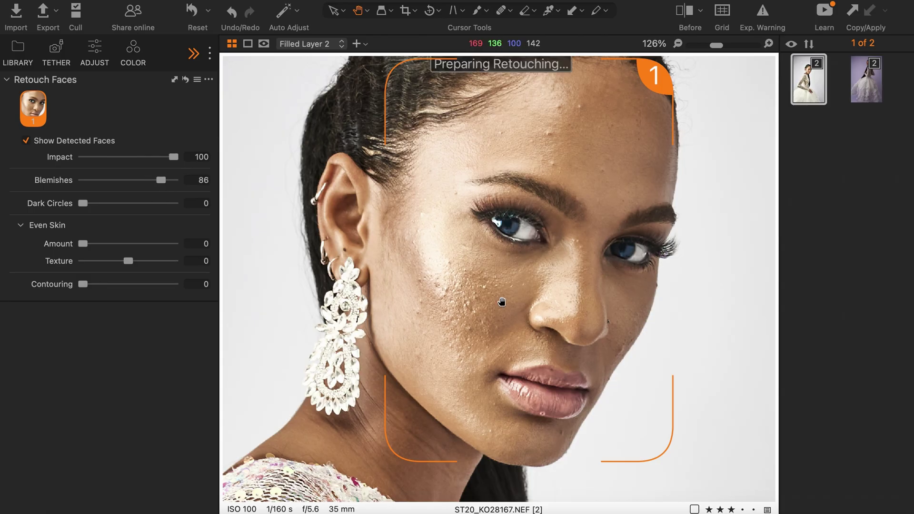
{"action": "left_click_drag", "start_coordinate": [84, 205], "coordinate": [134, 205]}
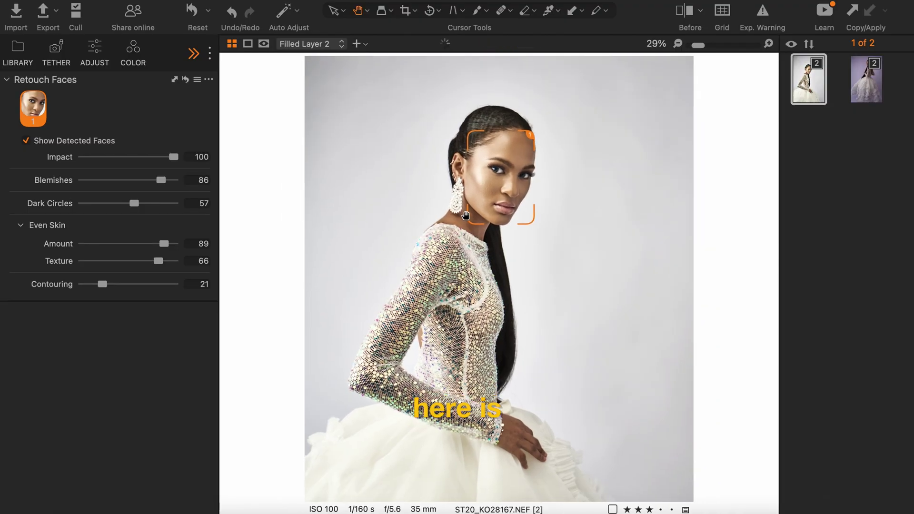
{"action": "scroll", "coordinate": [464, 148], "scroll_direction": "up", "scroll_amount": 5}
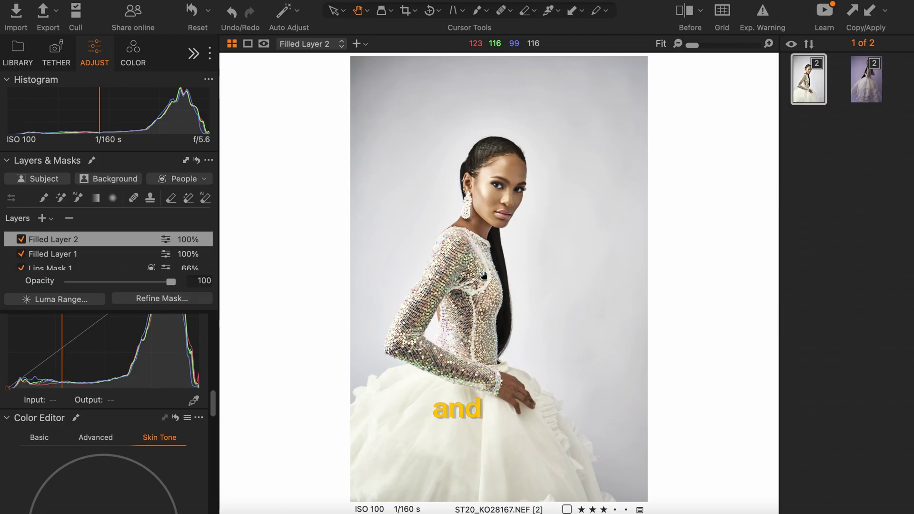
Apply the first portrait's layered adjustments to the second bridal portrait and select its topmost filled layer.
{"action": "left_click", "coordinate": [865, 95]}
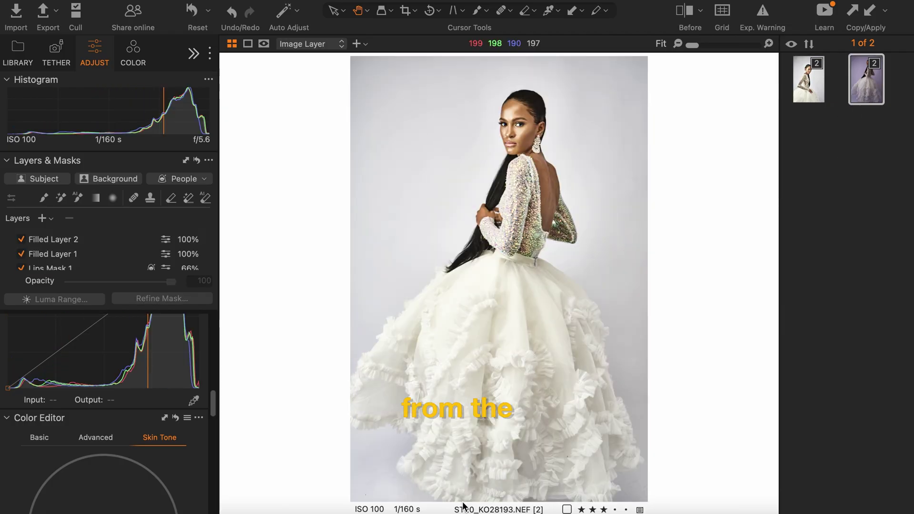
{"action": "scroll", "coordinate": [72, 252], "scroll_direction": "down", "scroll_amount": 2}
{"action": "left_click", "coordinate": [29, 243]}
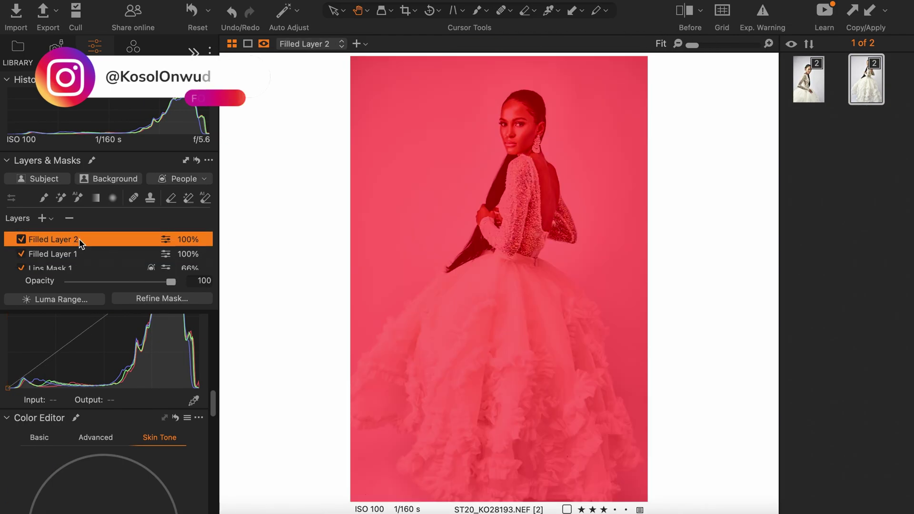